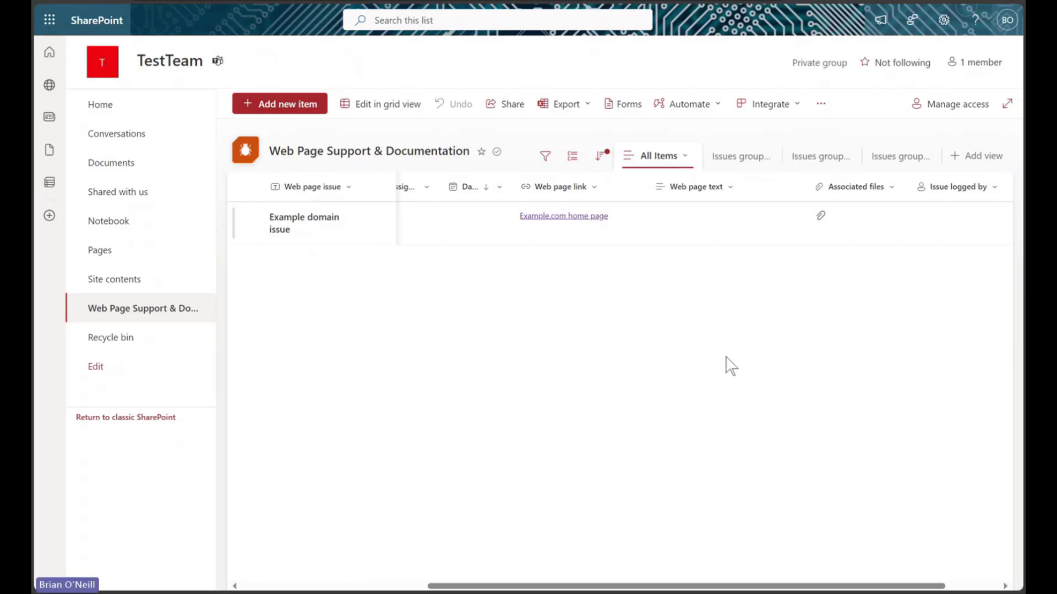
Clear the Web page text field of the Example domain issue item
{"action": "left_click", "coordinate": [710, 219]}
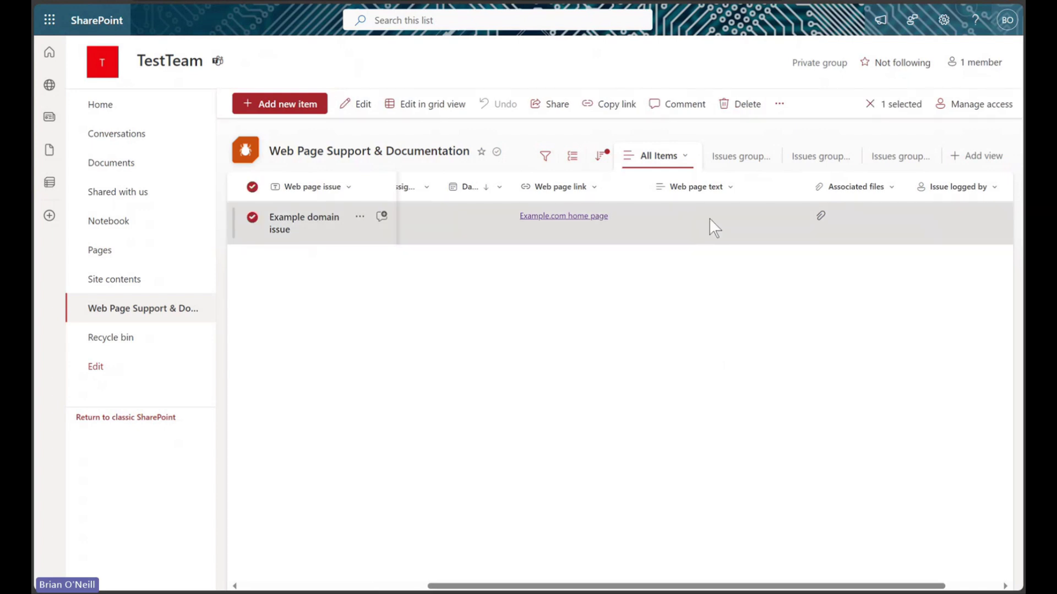
{"action": "left_click", "coordinate": [709, 217]}
{"action": "scroll", "coordinate": [446, 302], "scroll_direction": "down", "scroll_amount": 2}
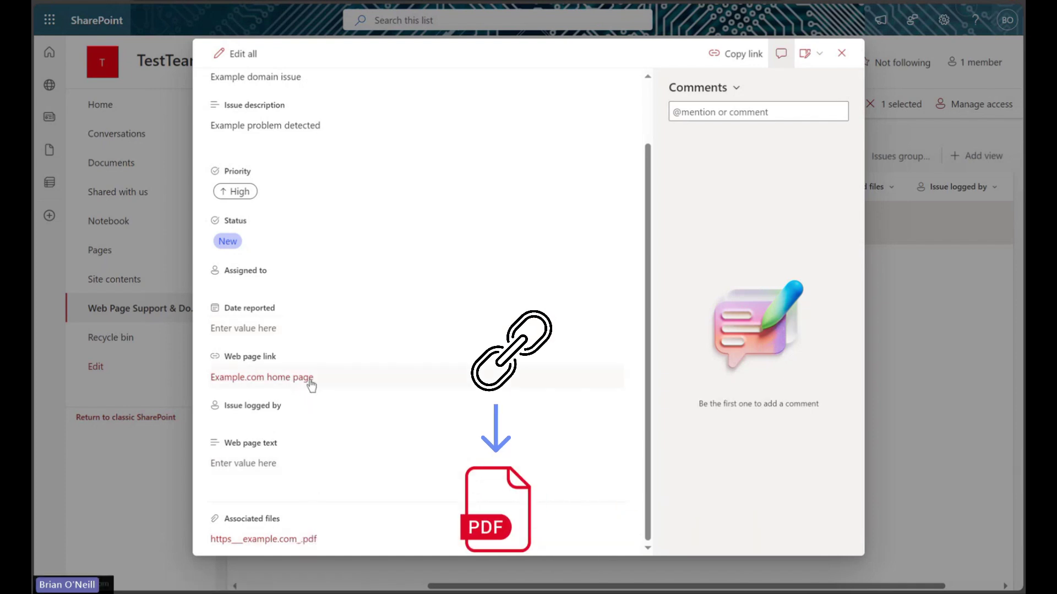
{"action": "left_click", "coordinate": [287, 465]}
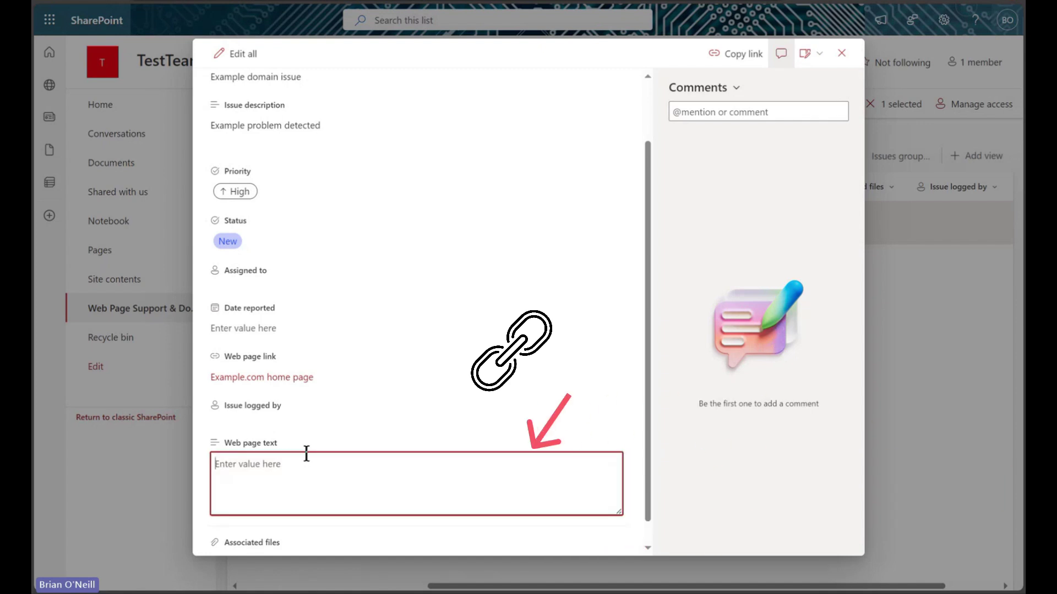
{"action": "type", "text": "web page text"}
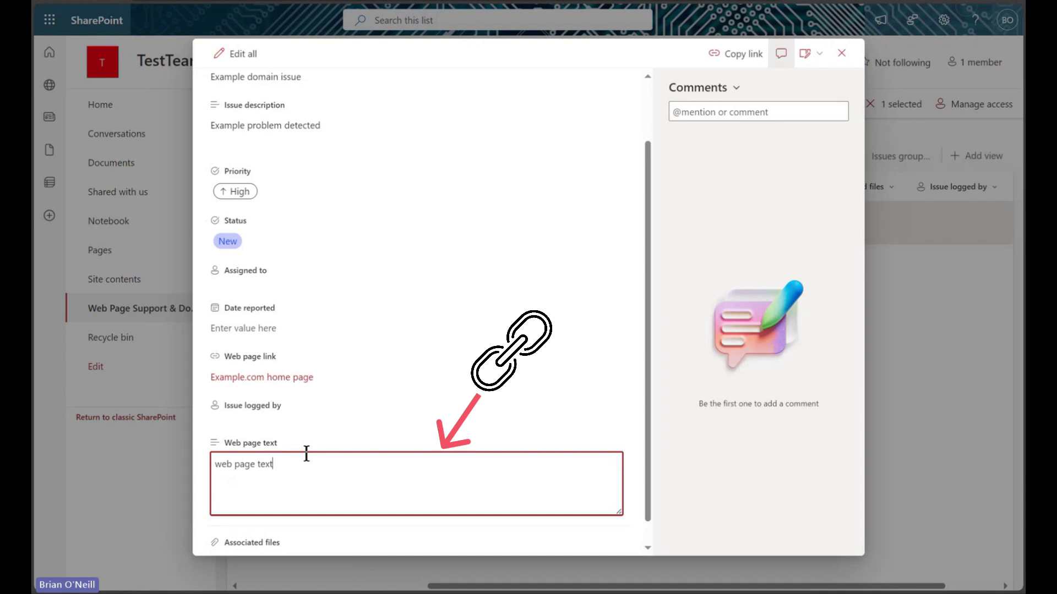
{"action": "key", "text": "BackSpace"}
{"action": "key", "text": "BackSpace"}
{"action": "key", "text": "BackSpace"}
{"action": "key", "text": "BackSpace"}
{"action": "key", "text": "BackSpace"}
{"action": "key", "text": "BackSpace"}
{"action": "key", "text": "BackSpace"}
{"action": "key", "text": "BackSpace"}
{"action": "key", "text": "BackSpace"}
{"action": "key", "text": "BackSpace"}
{"action": "key", "text": "BackSpace"}
{"action": "key", "text": "BackSpace"}
{"action": "left_click", "coordinate": [321, 439]}
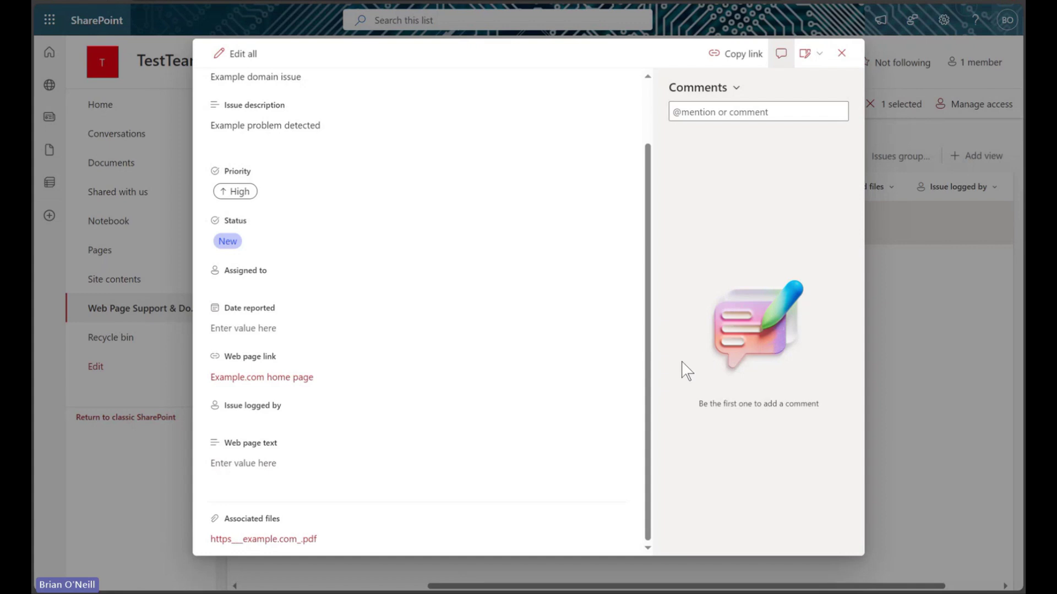
{"action": "left_click", "coordinate": [842, 53]}
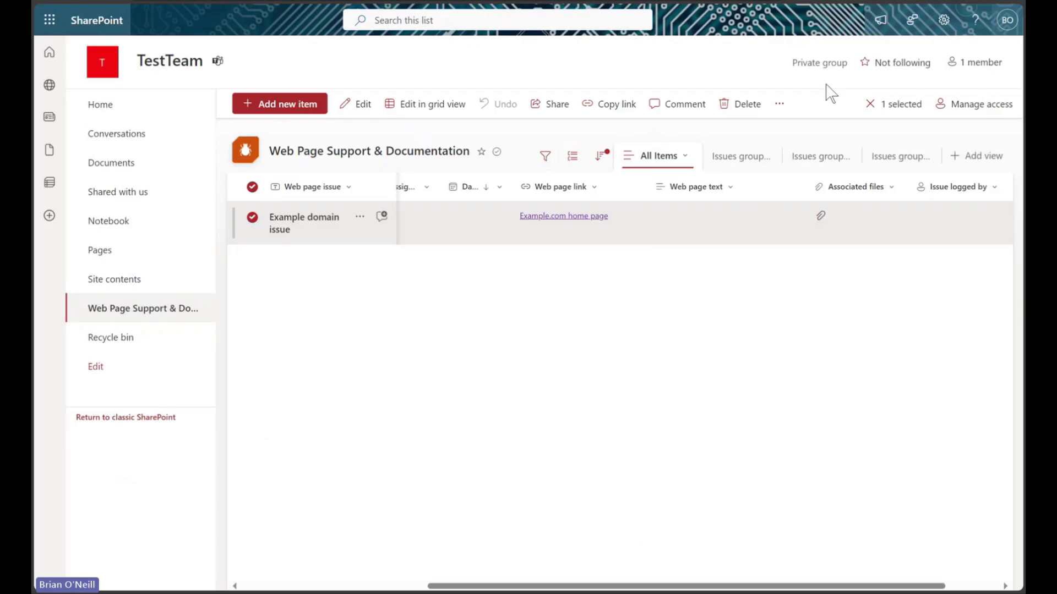
Delete the Example domain issue item and confirm sending it to the recycle bin
{"action": "right_click", "coordinate": [707, 229]}
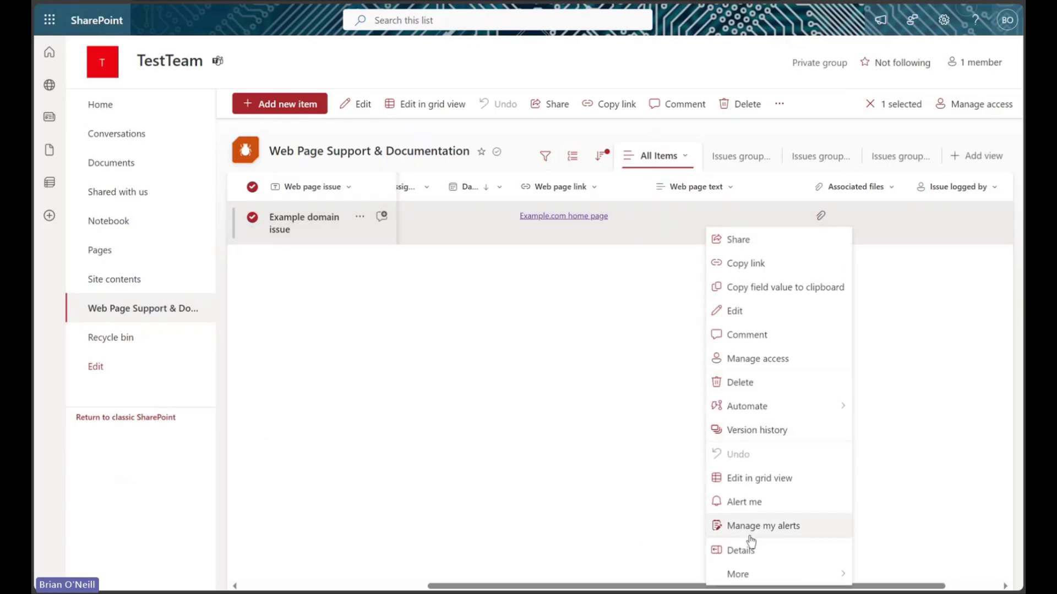
{"action": "left_click", "coordinate": [770, 382]}
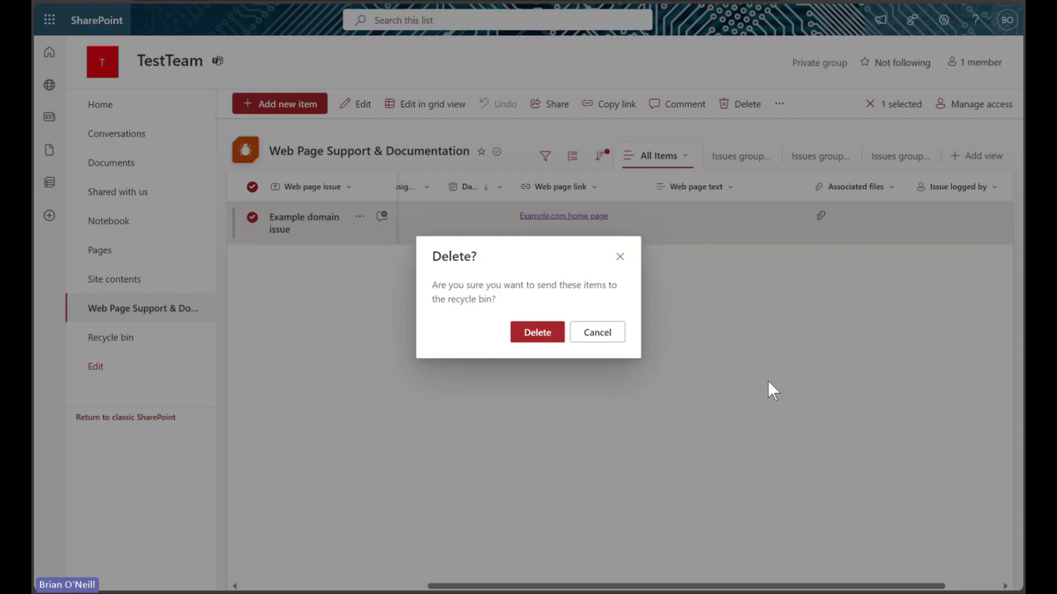
{"action": "left_click", "coordinate": [537, 332]}
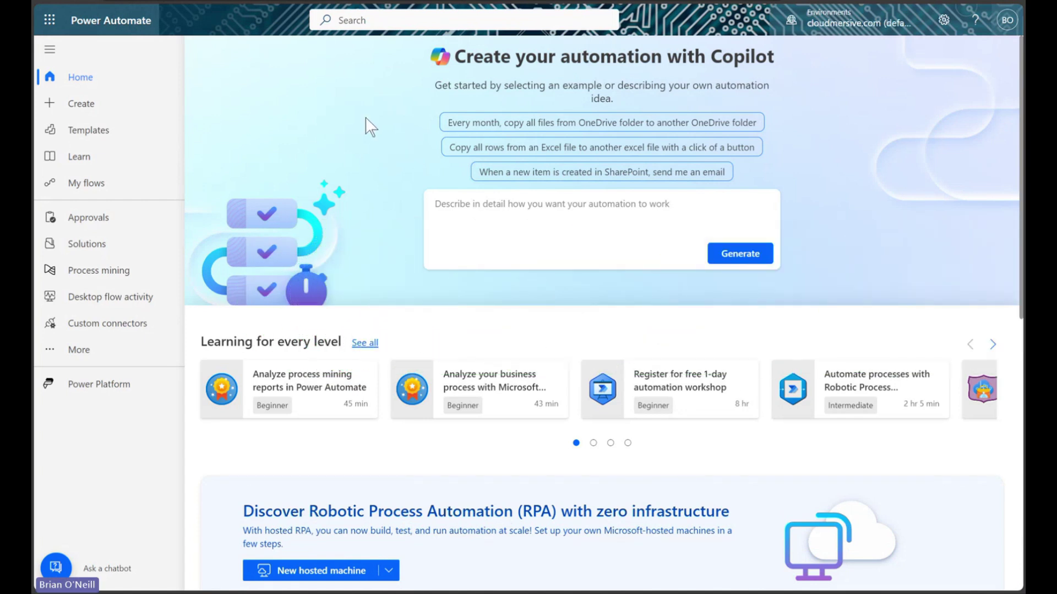
Create an automated cloud flow with the SharePoint When an item is created trigger
{"action": "left_click", "coordinate": [90, 104]}
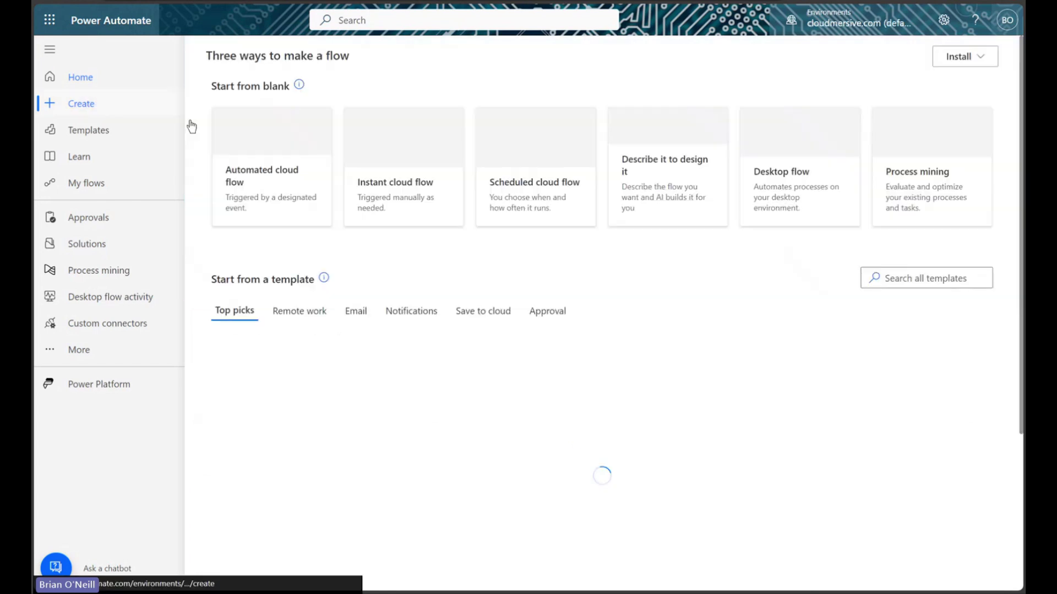
{"action": "left_click", "coordinate": [299, 145]}
{"action": "left_click", "coordinate": [700, 336]}
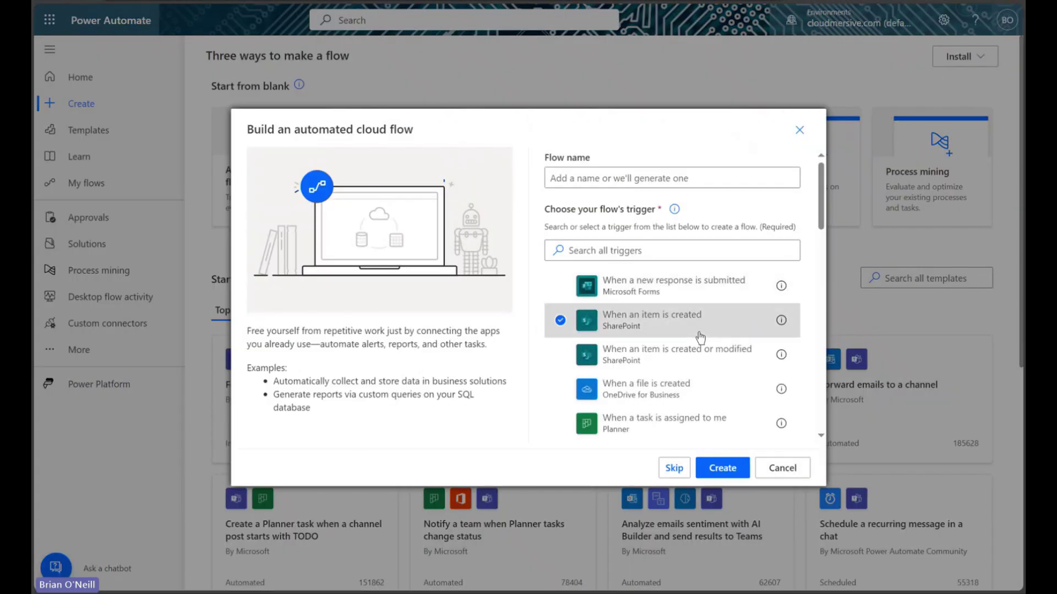
{"action": "left_click", "coordinate": [723, 469]}
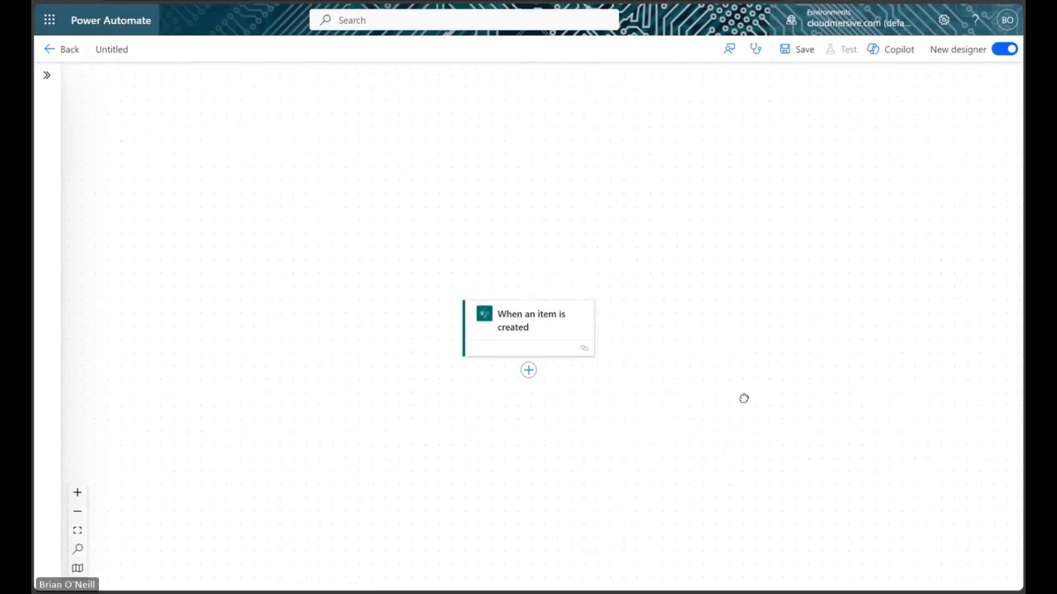
Point the trigger at the TestTeam site and the Web Page Support & Documentation list
{"action": "left_click_drag", "start_coordinate": [743, 399], "coordinate": [734, 267]}
{"action": "left_click", "coordinate": [495, 220]}
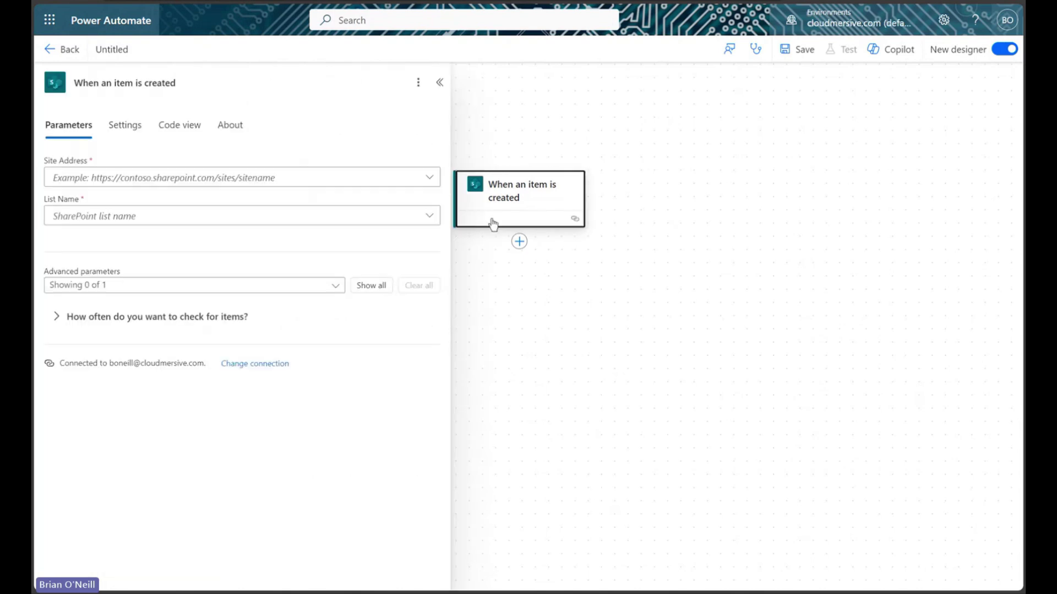
{"action": "left_click", "coordinate": [358, 183]}
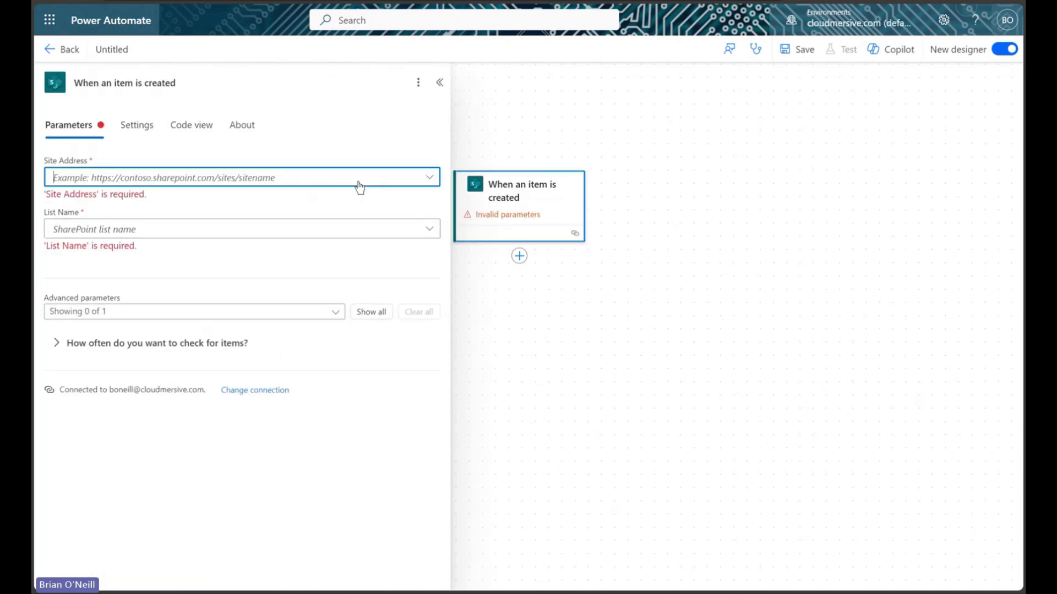
{"action": "left_click", "coordinate": [129, 315]}
{"action": "left_click", "coordinate": [176, 218]}
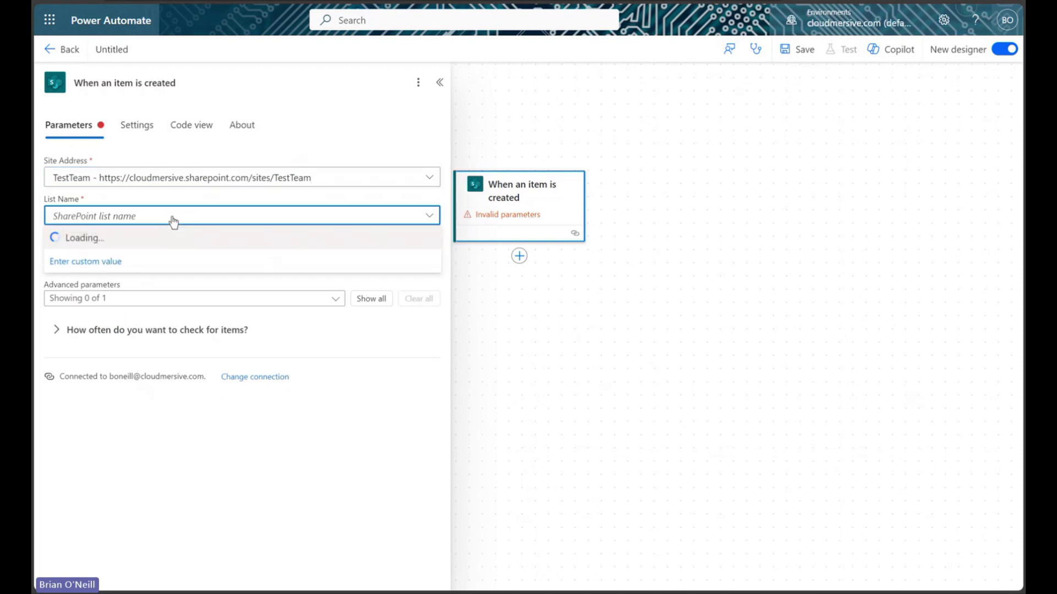
{"action": "left_click", "coordinate": [183, 242]}
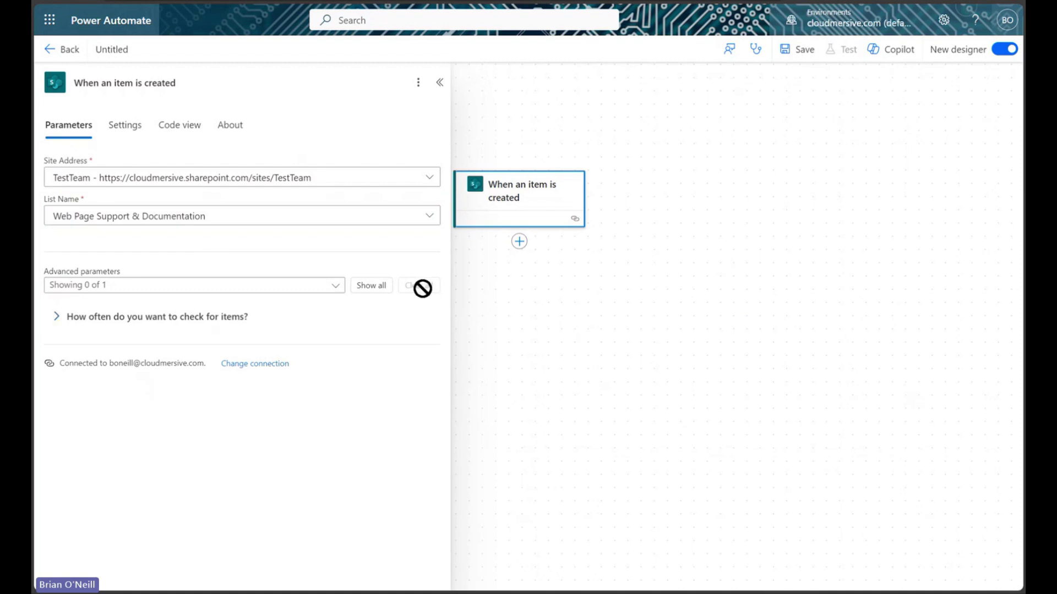
{"action": "left_click", "coordinate": [439, 84]}
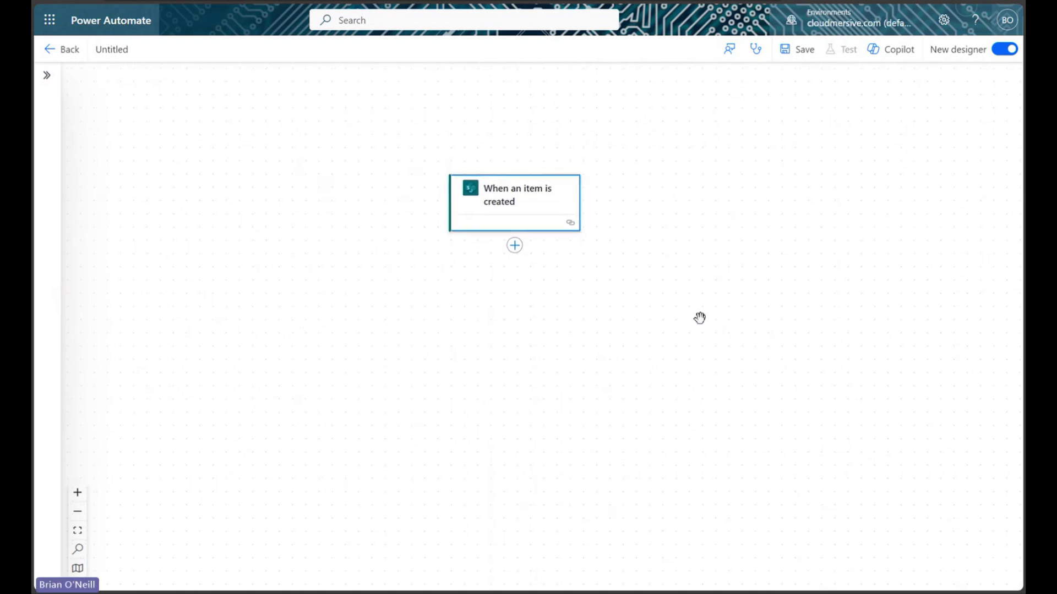
Add a new step after the trigger and list all Cloudmersive Document Conversion actions
{"action": "left_click", "coordinate": [515, 245]}
{"action": "left_click", "coordinate": [581, 252]}
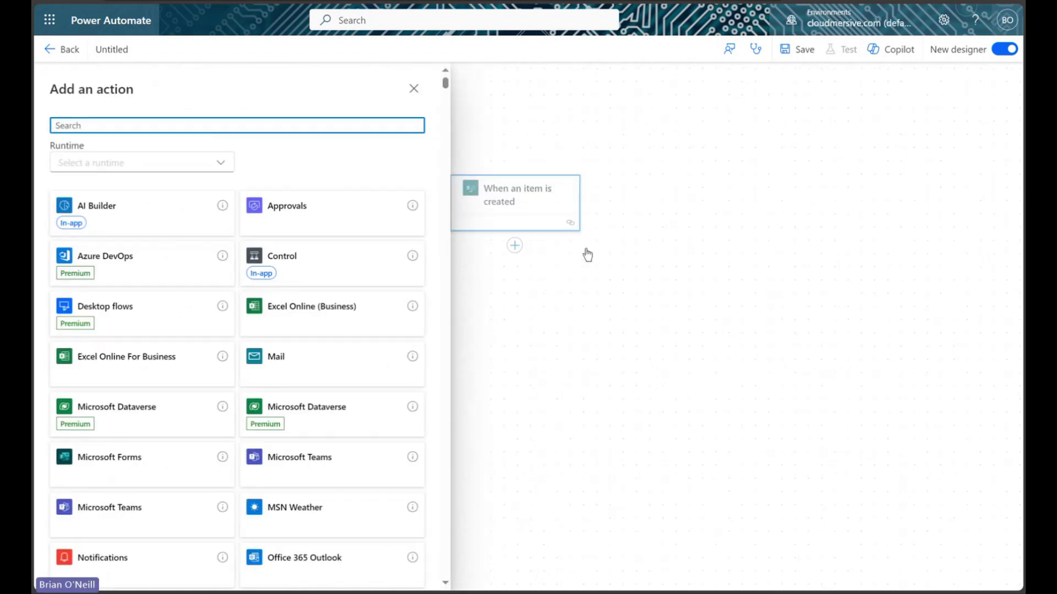
{"action": "type", "text": "cloudm"}
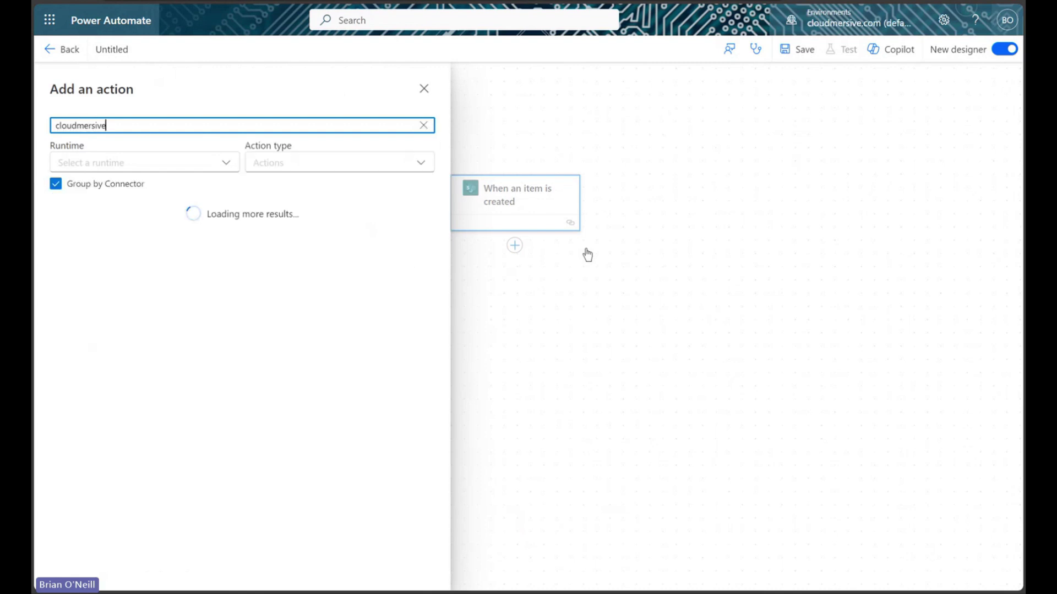
{"action": "type", "text": "ersive"}
{"action": "scroll", "coordinate": [352, 300], "scroll_direction": "down", "scroll_amount": 1}
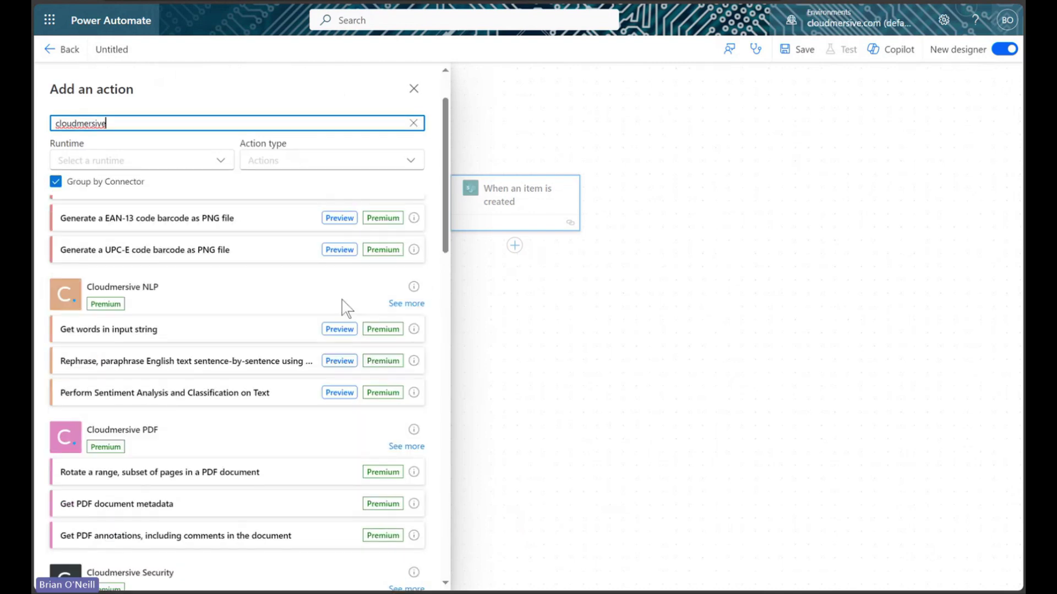
{"action": "scroll", "coordinate": [338, 309], "scroll_direction": "down", "scroll_amount": 10}
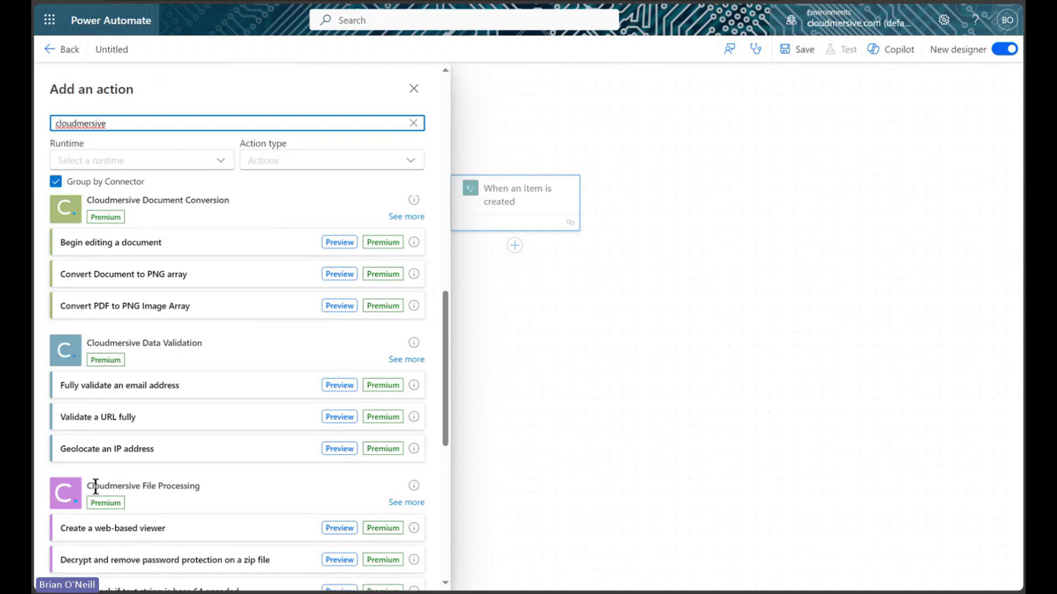
{"action": "left_click", "coordinate": [205, 490]}
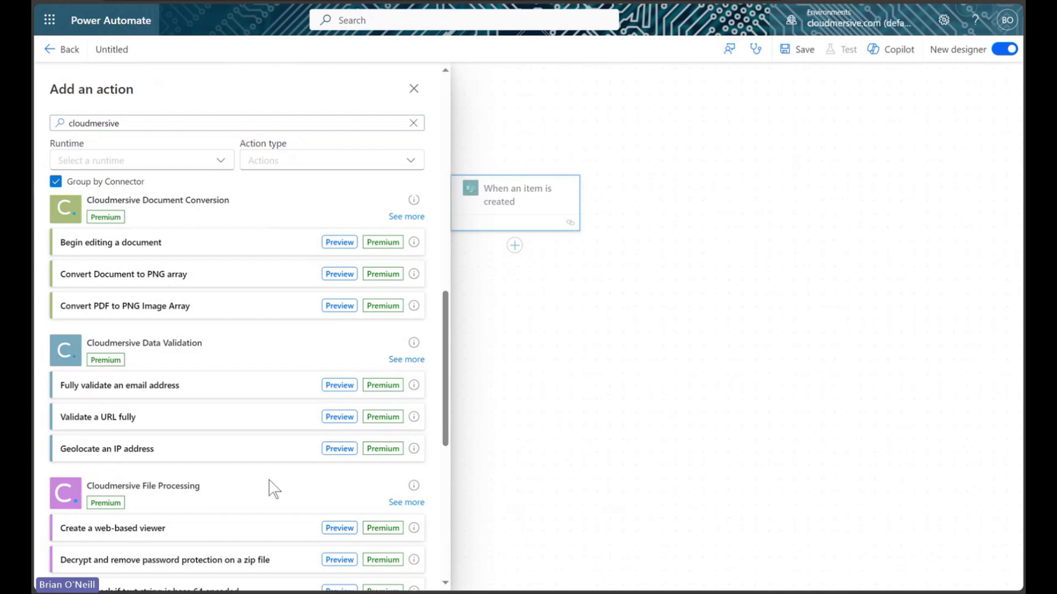
{"action": "left_click", "coordinate": [407, 218]}
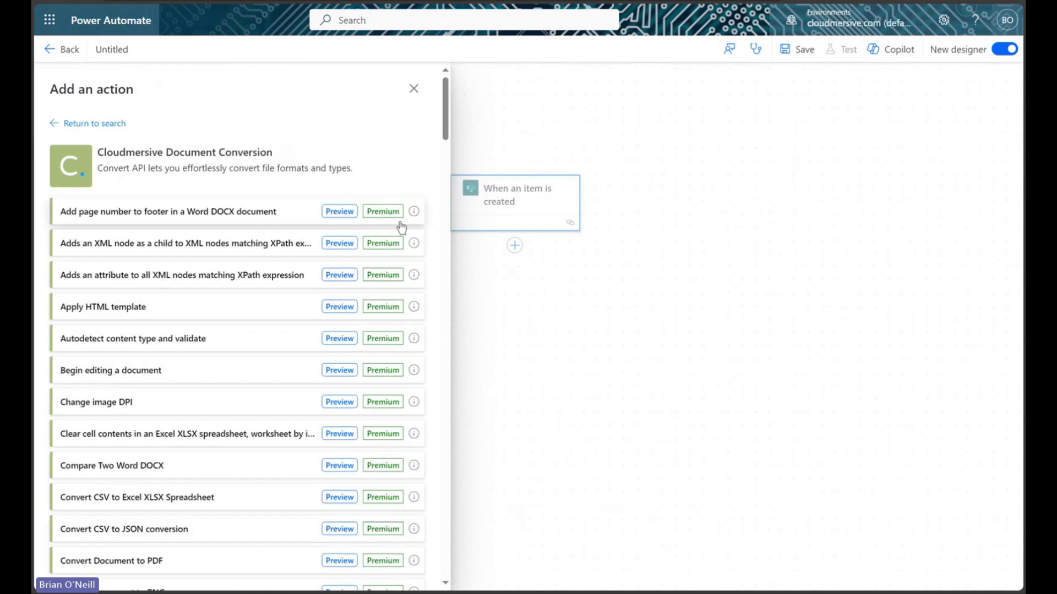
Search the page for 'convert website url pag' to find the URL-to-text action
{"action": "key", "text": "ctrl+f"}
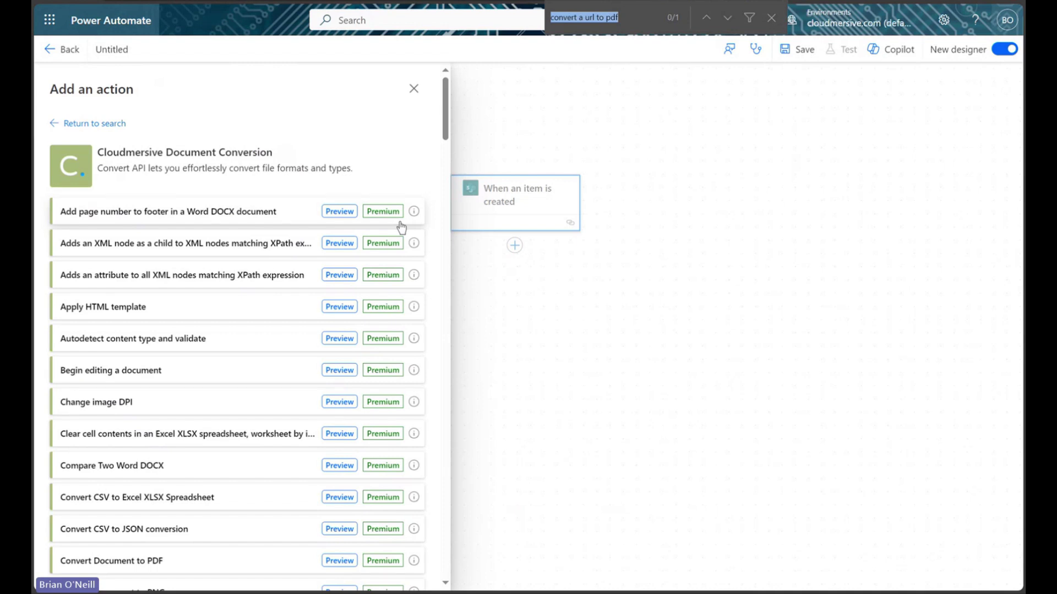
{"action": "type", "text": "convert websti"}
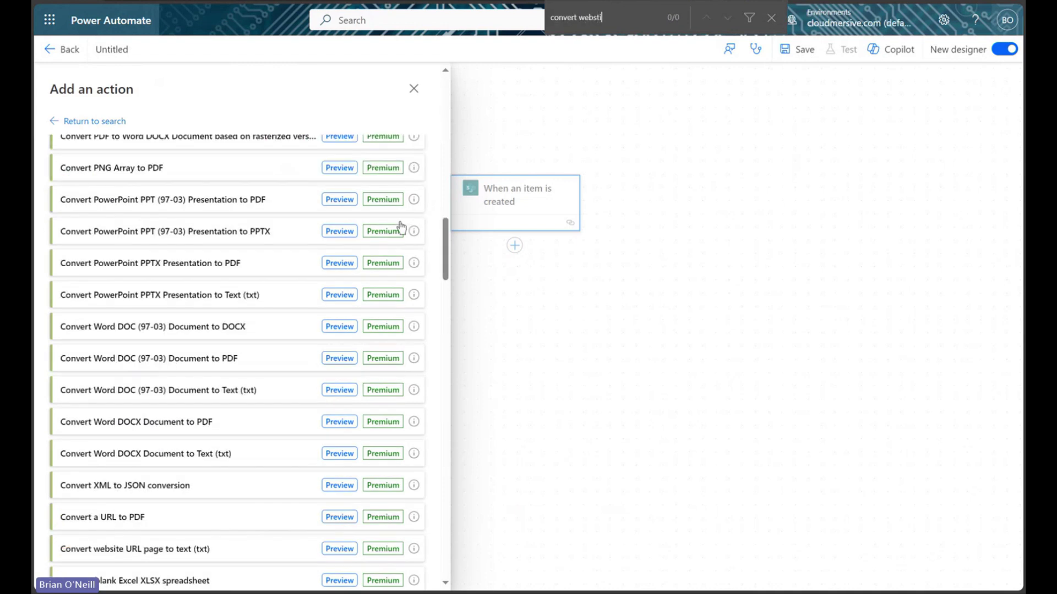
{"action": "key", "text": "BackSpace"}
{"action": "key", "text": "BackSpace"}
{"action": "type", "text": "ite url page"}
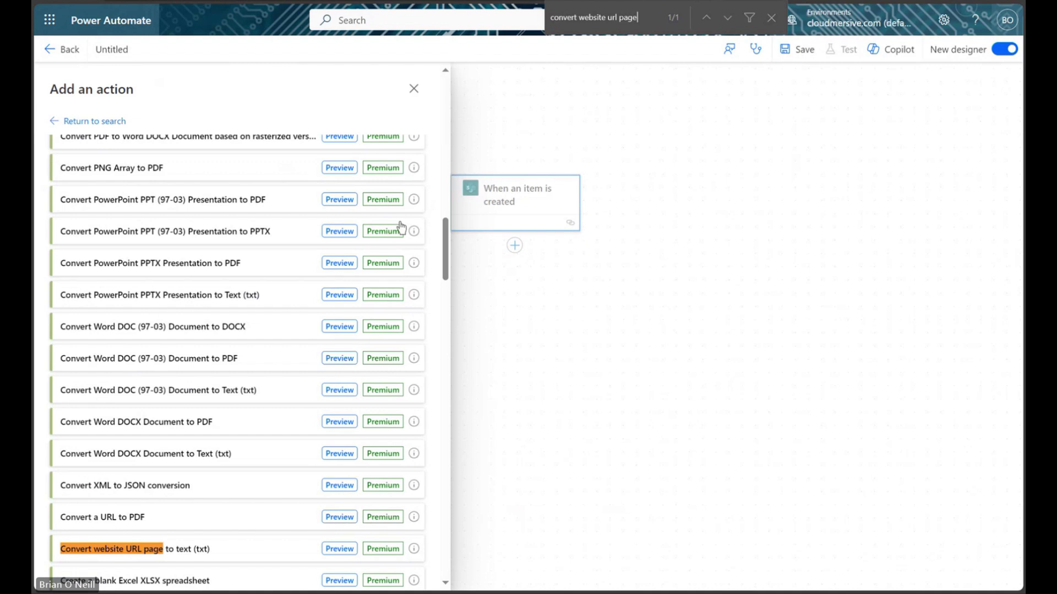
{"action": "scroll", "coordinate": [338, 276], "scroll_direction": "down", "scroll_amount": 5}
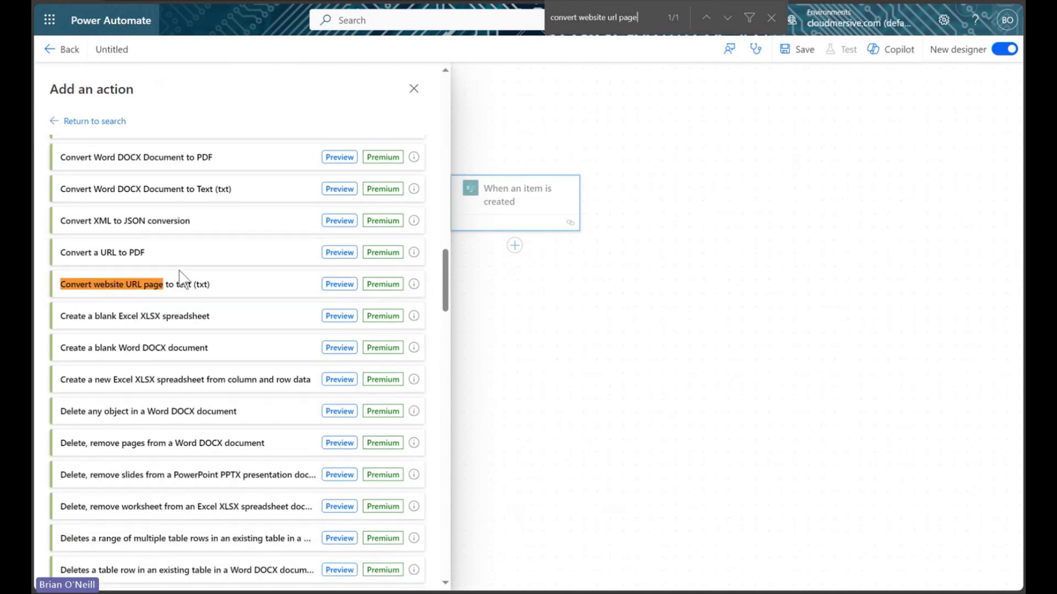
Add the Convert website URL page to text (txt) action after the trigger
{"action": "left_click", "coordinate": [212, 287]}
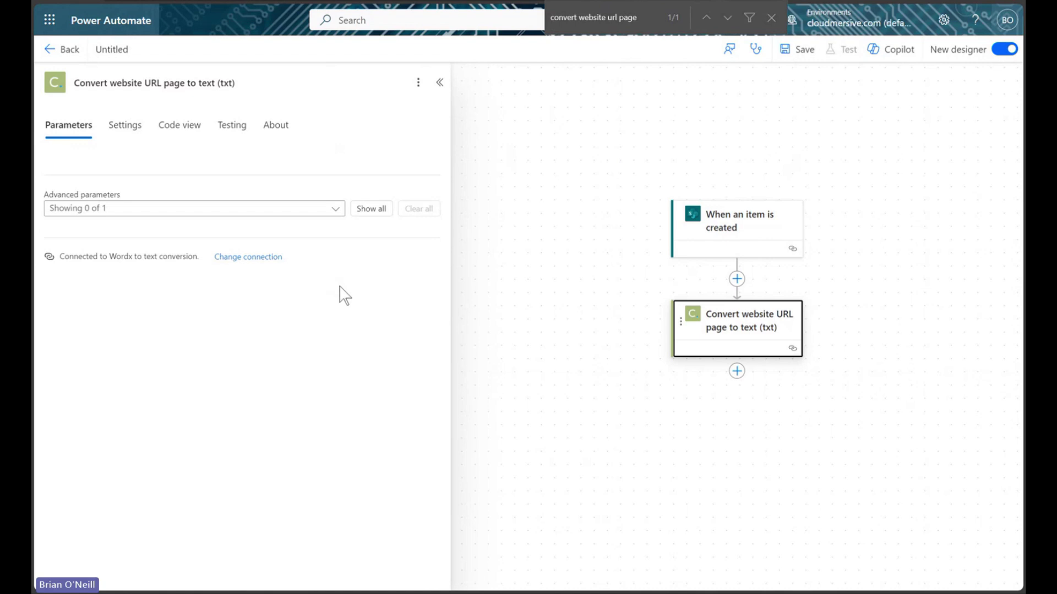
{"action": "left_click", "coordinate": [772, 18]}
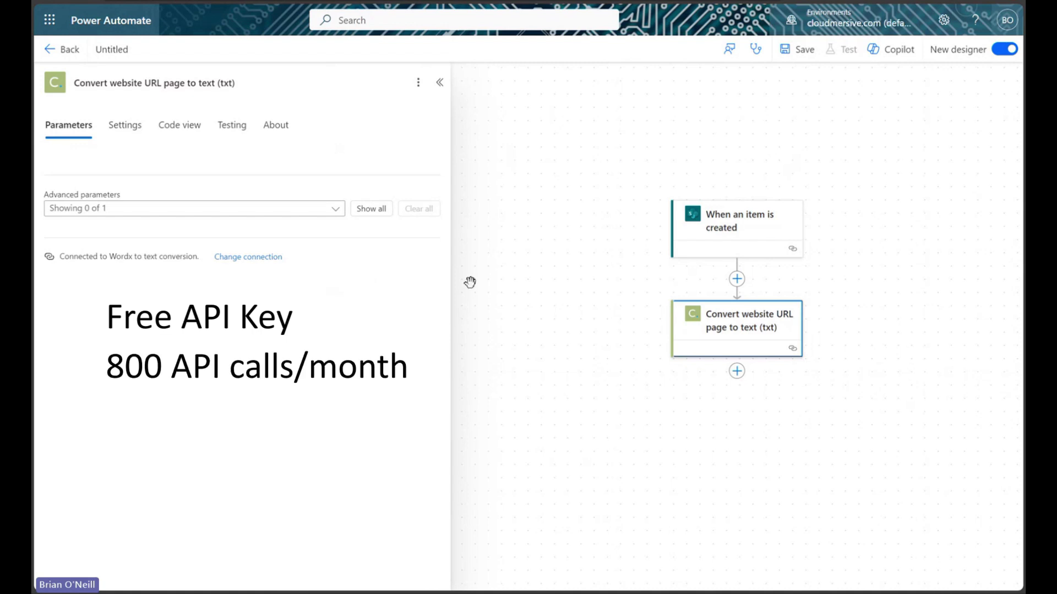
{"action": "left_click_drag", "start_coordinate": [539, 281], "coordinate": [408, 278]}
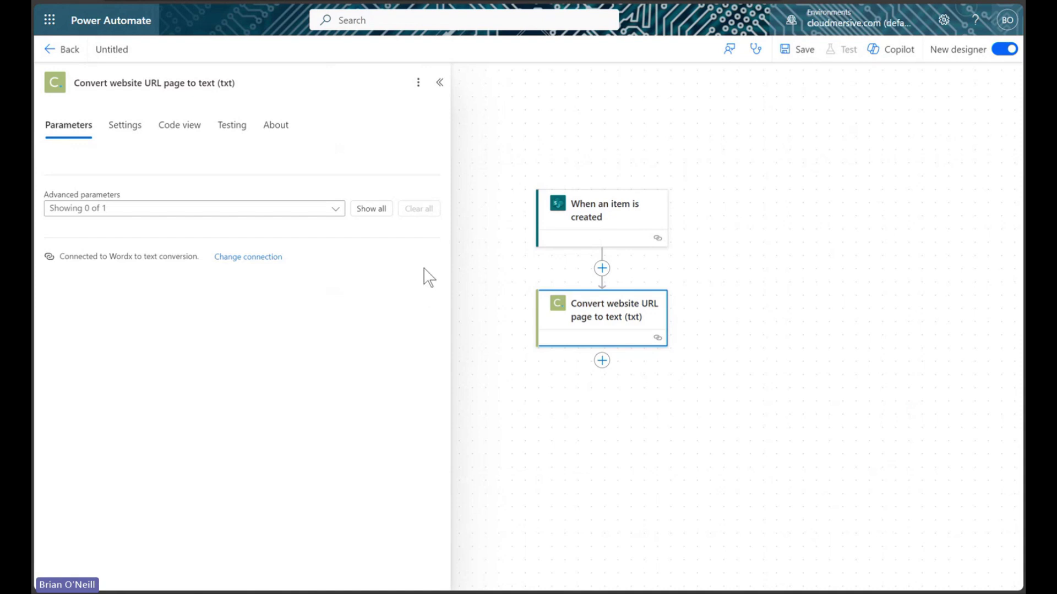
Set the action's Input/Url to the item's Web page link
{"action": "left_click", "coordinate": [378, 212]}
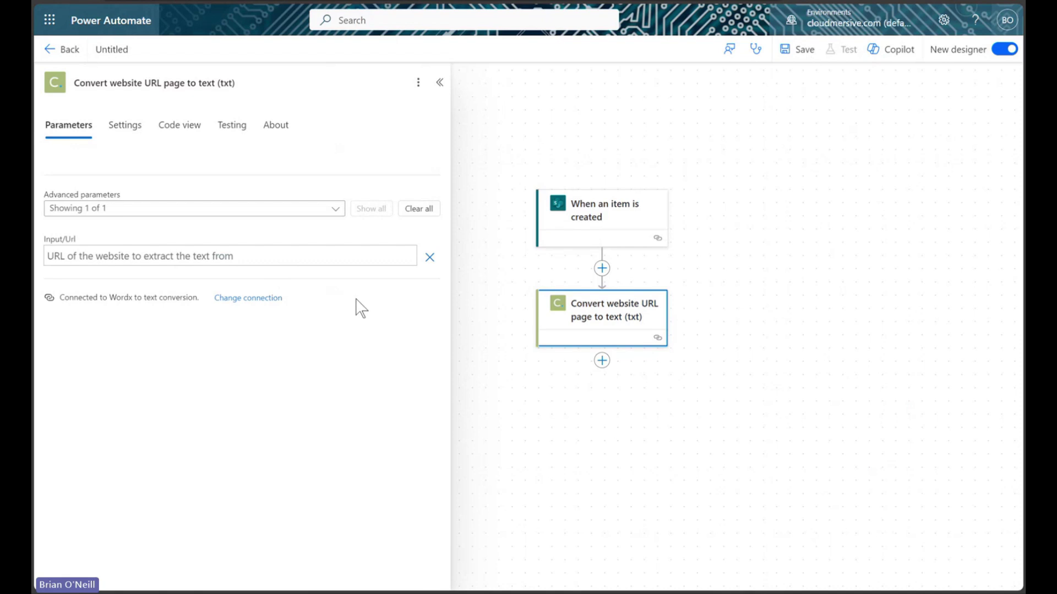
{"action": "left_click", "coordinate": [285, 255]}
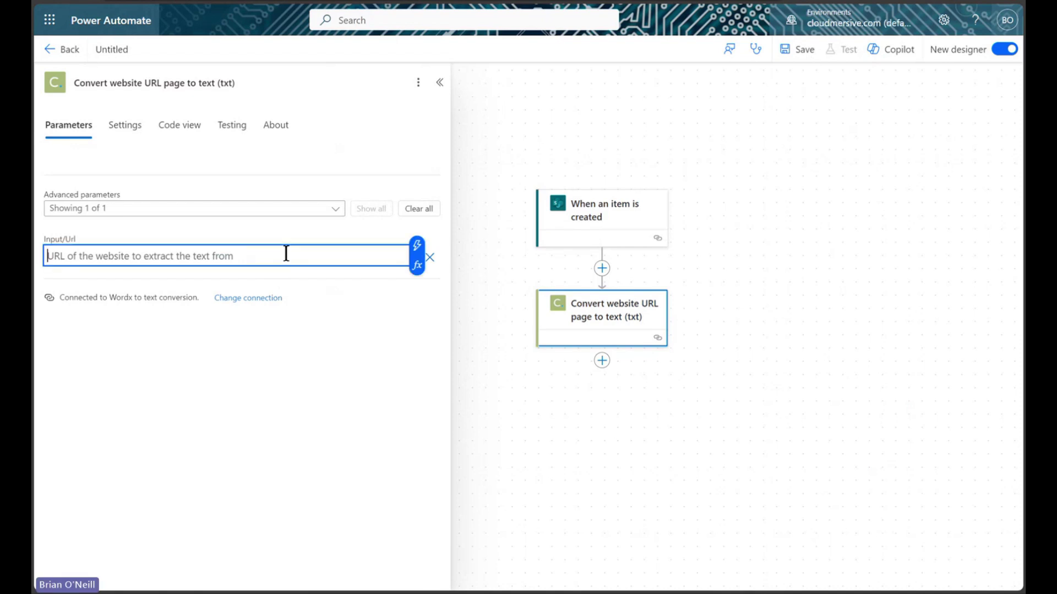
{"action": "left_click", "coordinate": [414, 246]}
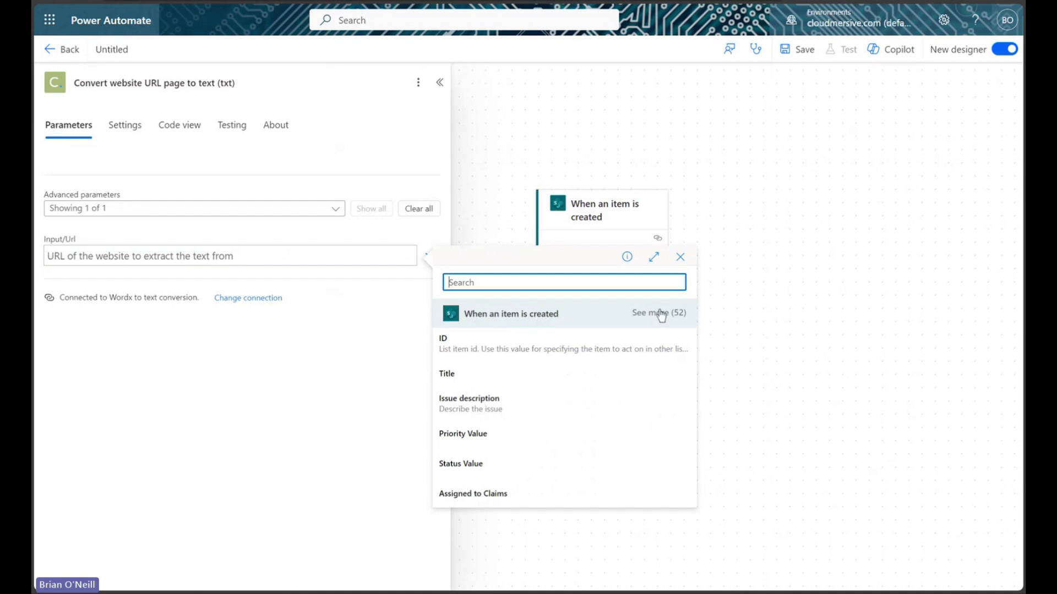
{"action": "left_click", "coordinate": [659, 310]}
{"action": "scroll", "coordinate": [645, 341], "scroll_direction": "down", "scroll_amount": 5}
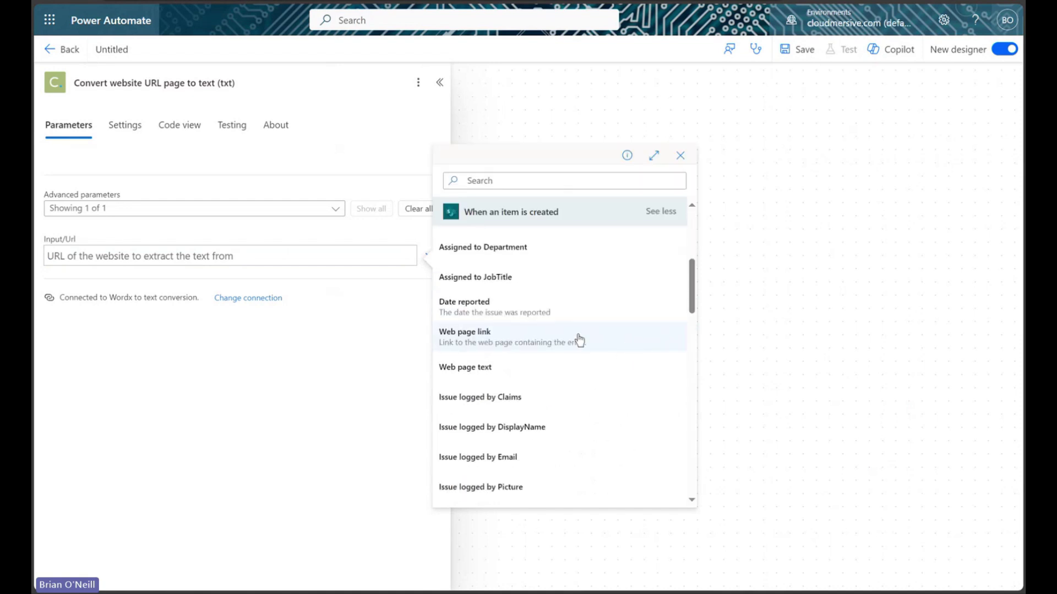
{"action": "left_click", "coordinate": [580, 340]}
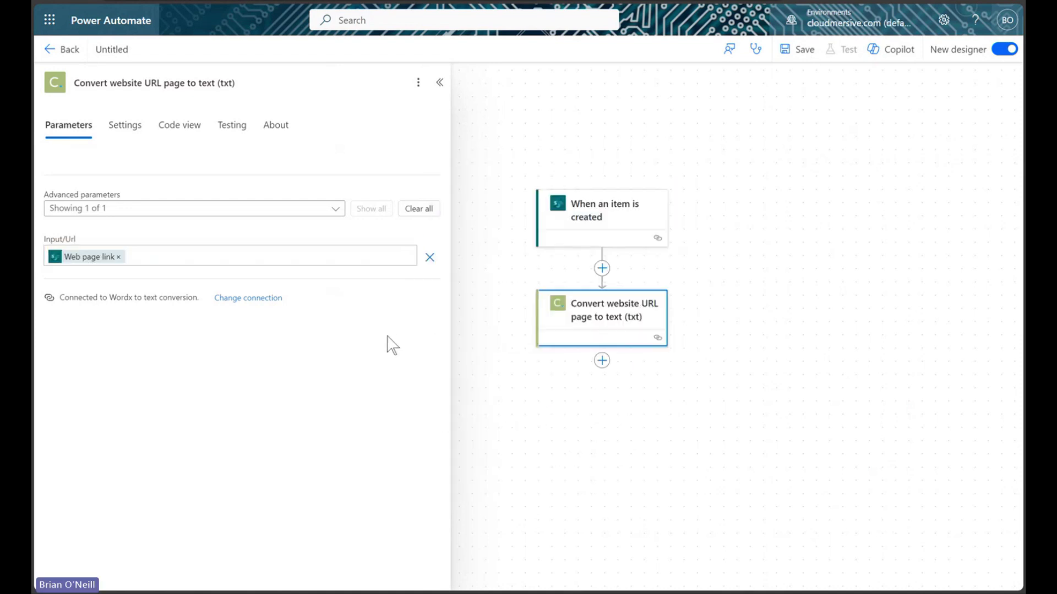
Start a new action after the conversion and list all Cloudmersive File Processing actions
{"action": "left_click", "coordinate": [439, 82]}
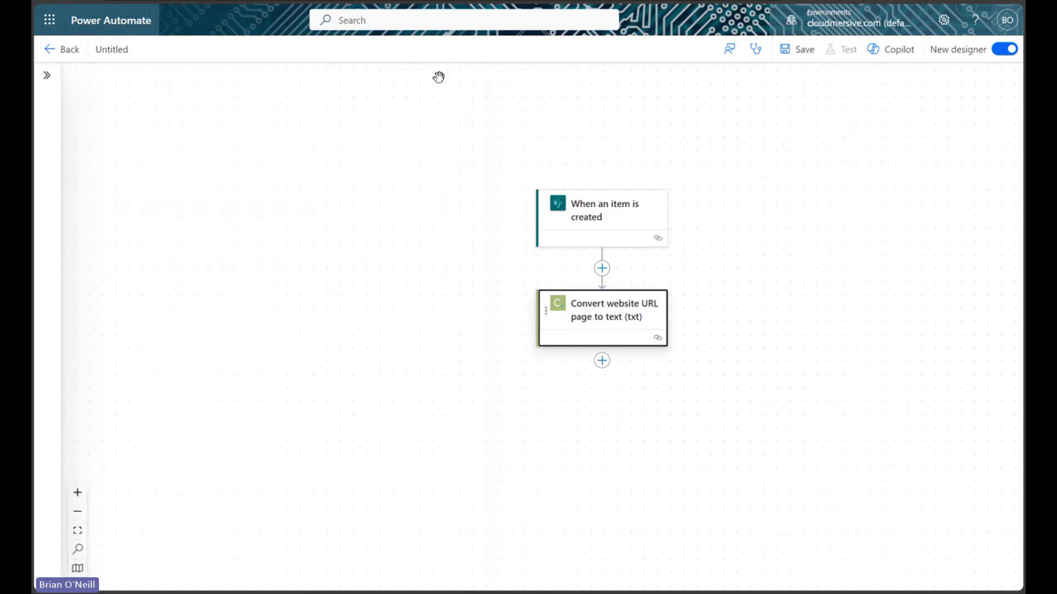
{"action": "left_click_drag", "start_coordinate": [432, 260], "coordinate": [321, 200]}
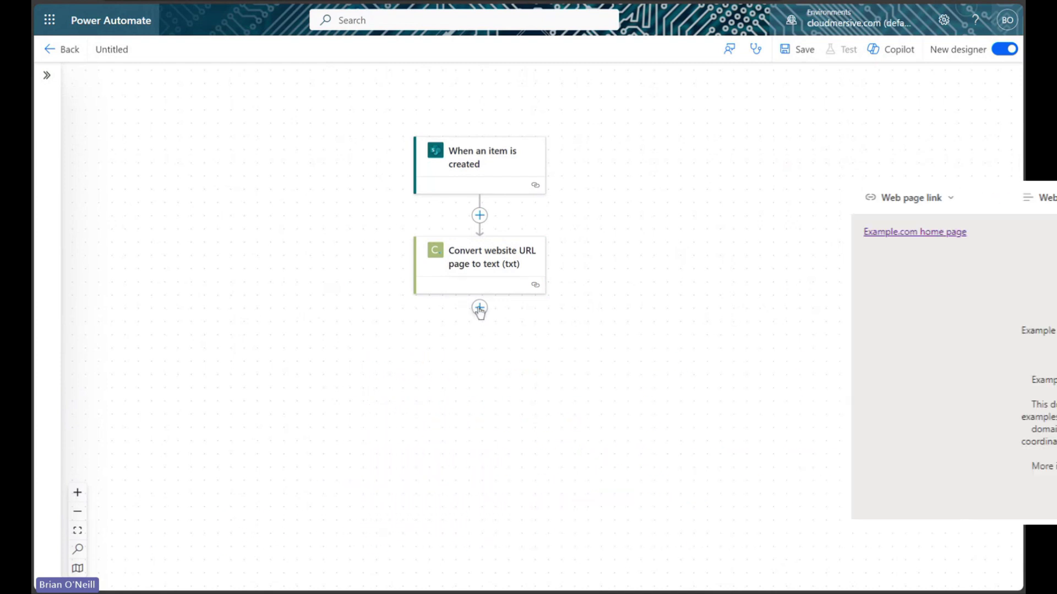
{"action": "left_click", "coordinate": [479, 308]}
{"action": "left_click", "coordinate": [530, 310]}
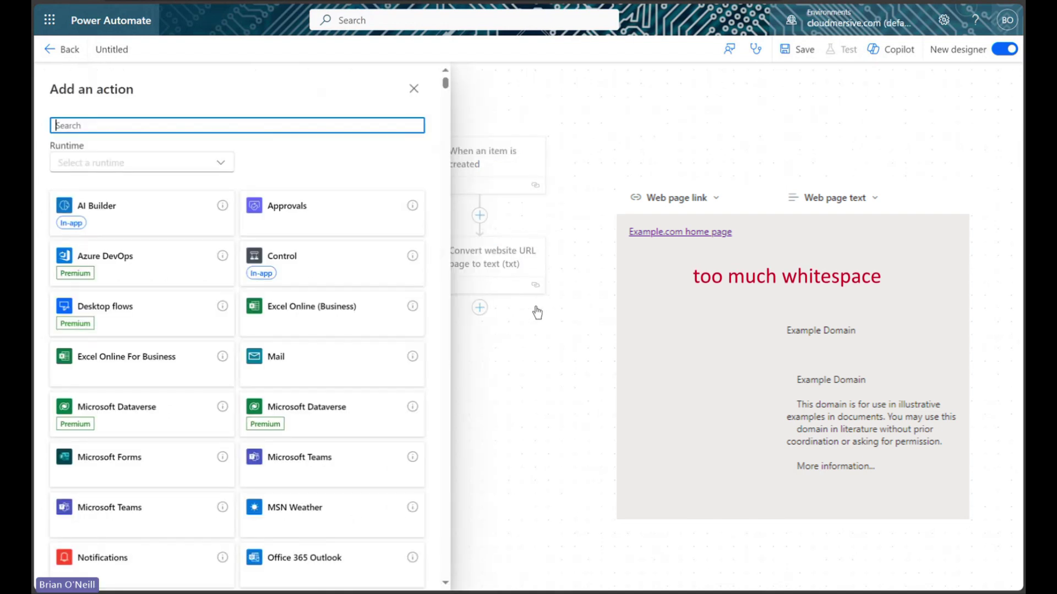
{"action": "type", "text": "Cloudmersive"}
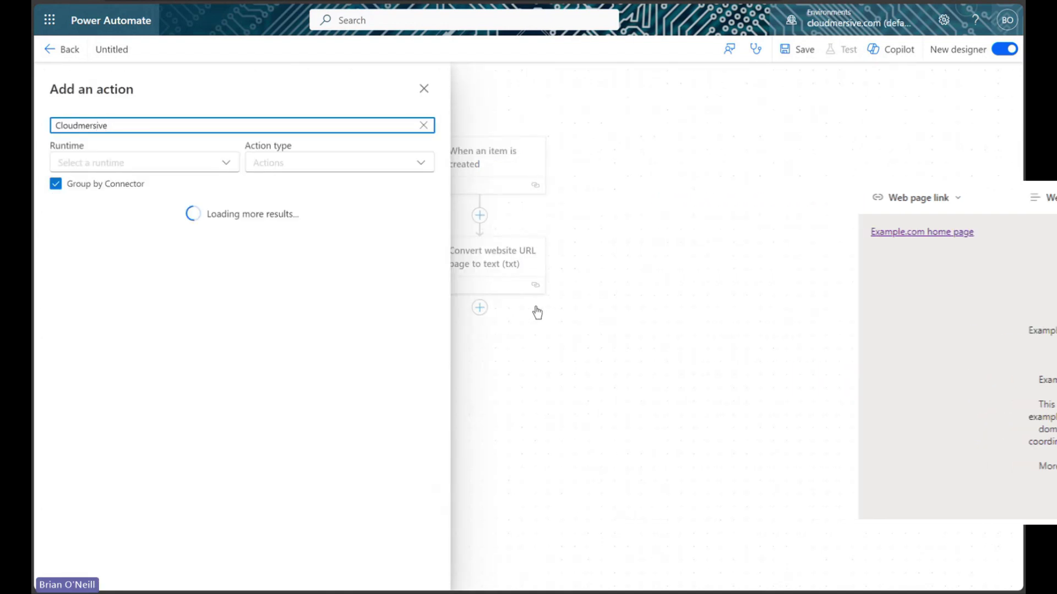
{"action": "scroll", "coordinate": [411, 249], "scroll_direction": "down", "scroll_amount": 7}
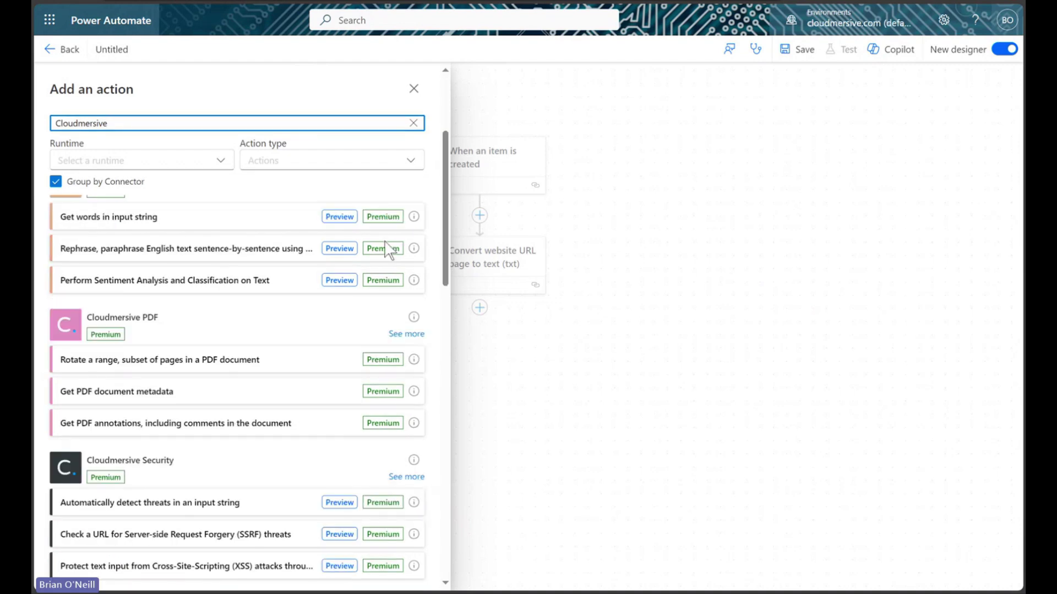
{"action": "scroll", "coordinate": [380, 245], "scroll_direction": "down", "scroll_amount": 10}
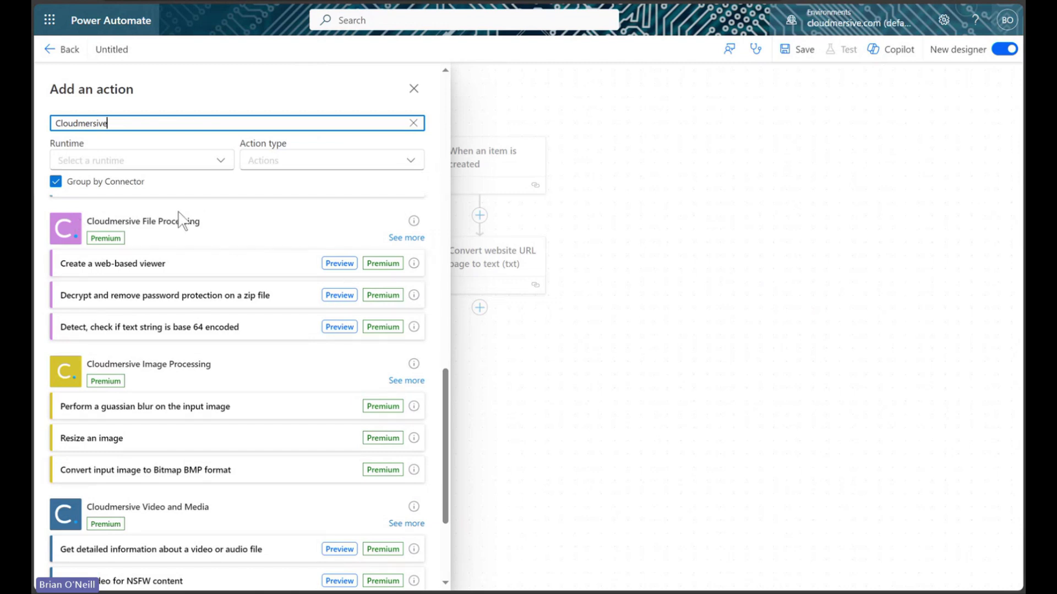
{"action": "left_click", "coordinate": [407, 237]}
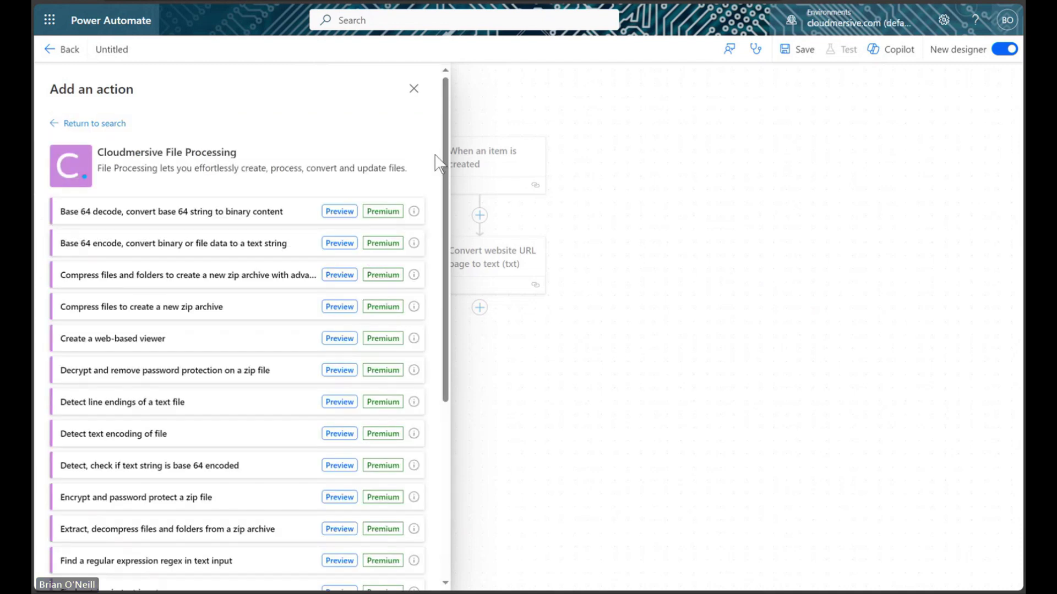
Search for 'remove whitespace' and add the Remove whitespace from text string action
{"action": "key", "text": "ctrl+f"}
{"action": "type", "text": "rem"}
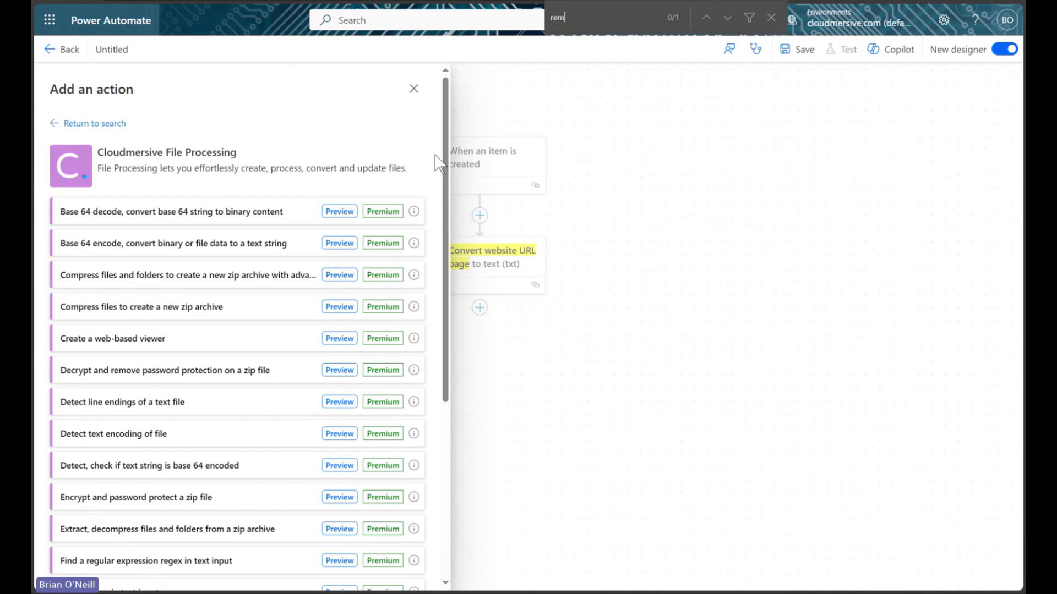
{"action": "type", "text": "ove whitespace"}
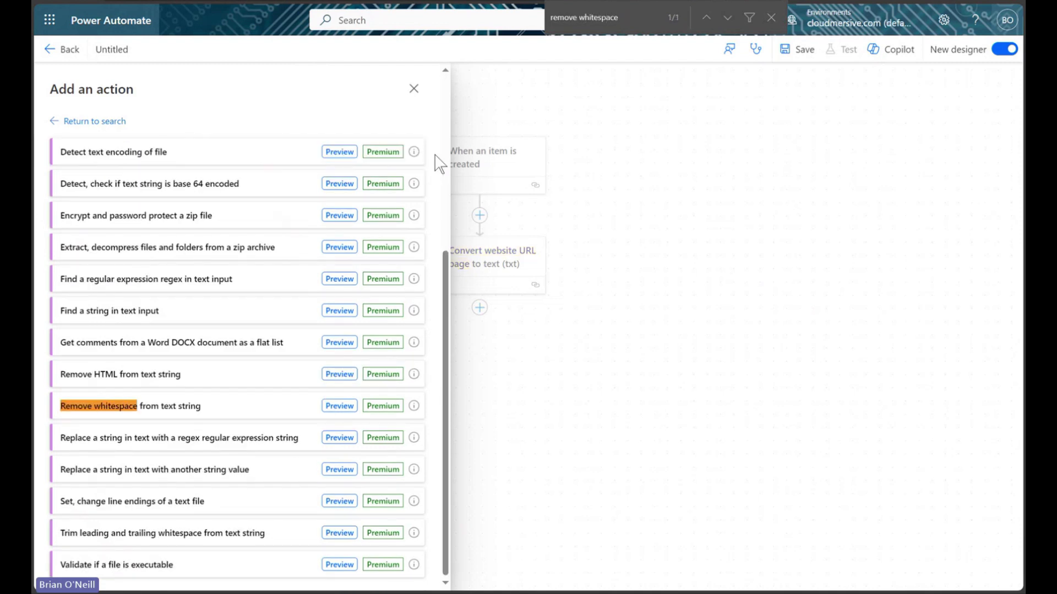
{"action": "left_click", "coordinate": [177, 406]}
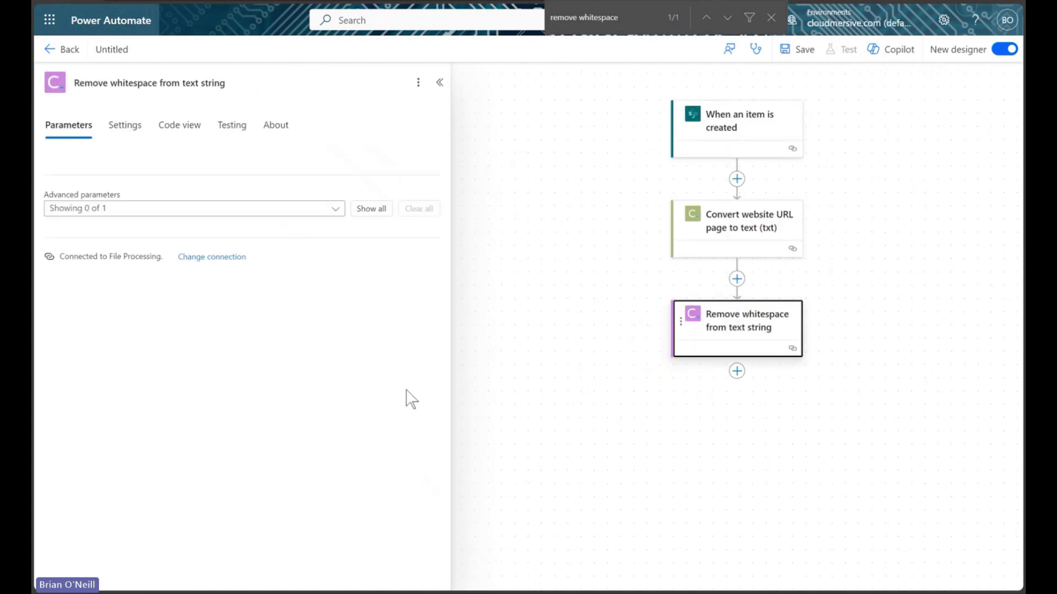
Set TextContainingWhitespace to the converted page's body/TextContent output
{"action": "left_click", "coordinate": [384, 208]}
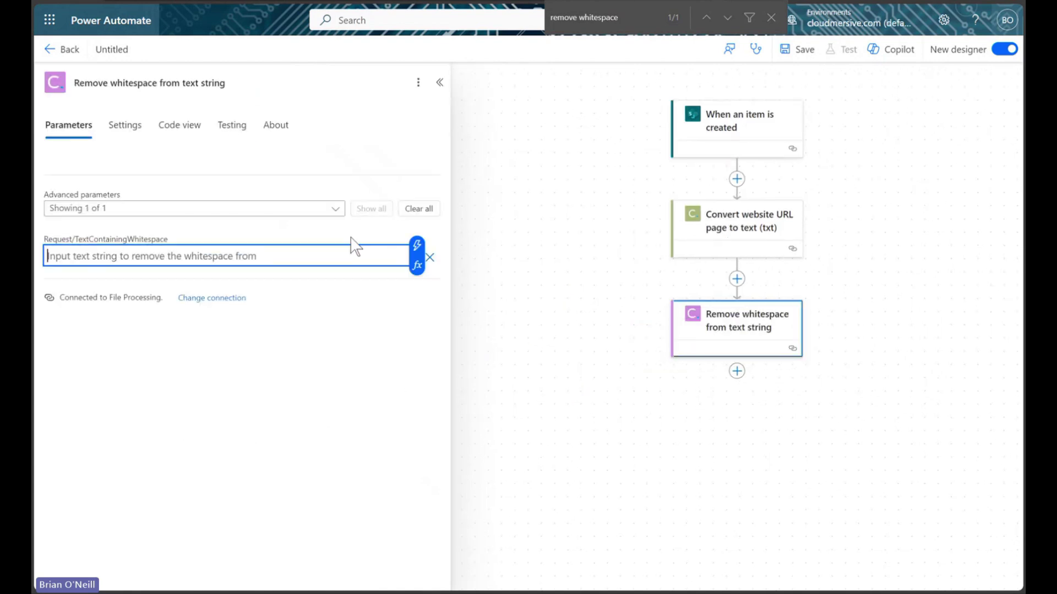
{"action": "left_click", "coordinate": [417, 246]}
{"action": "left_click", "coordinate": [534, 374]}
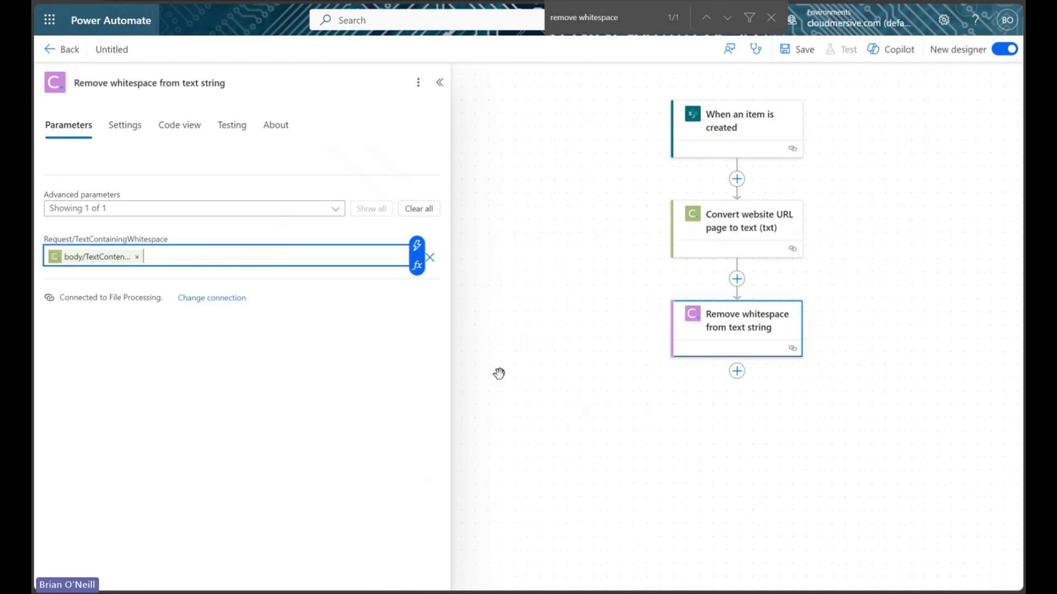
{"action": "left_click", "coordinate": [438, 92]}
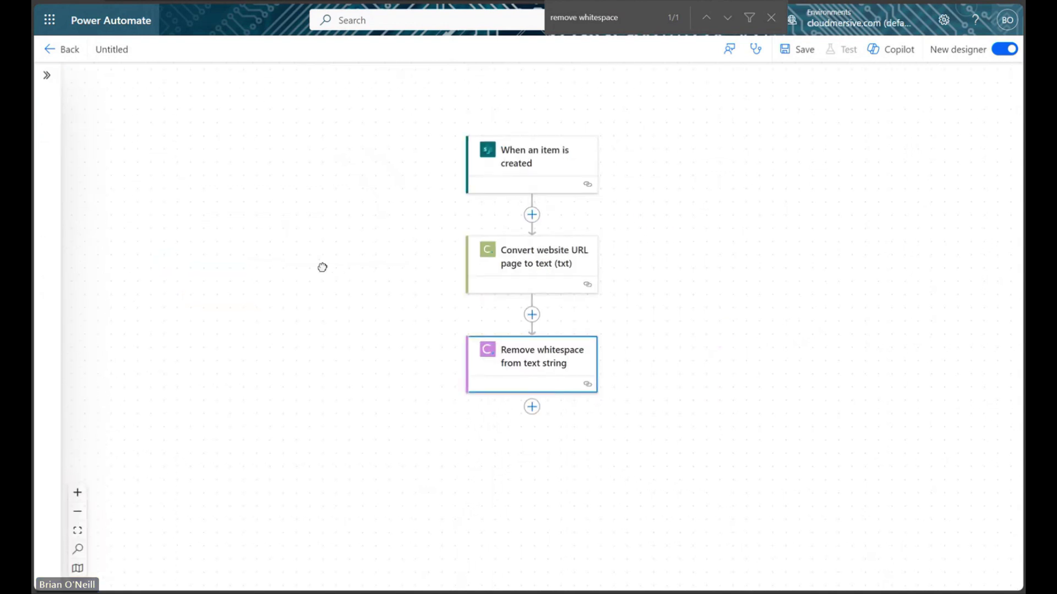
{"action": "left_click", "coordinate": [770, 17]}
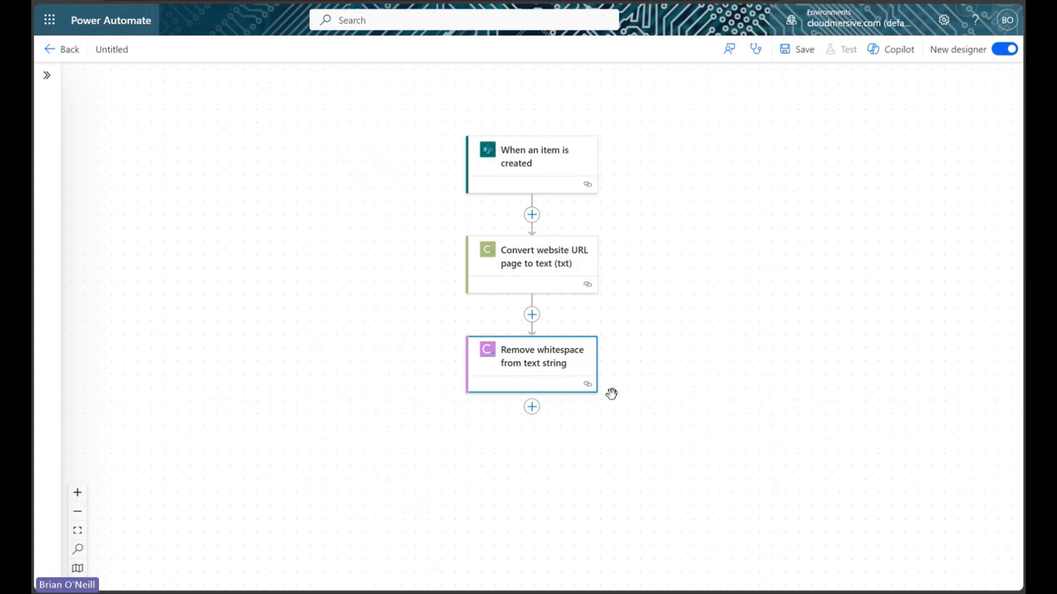
Add a SharePoint Update item action with Id set to the created item's ID
{"action": "left_click", "coordinate": [531, 410]}
{"action": "left_click", "coordinate": [598, 407]}
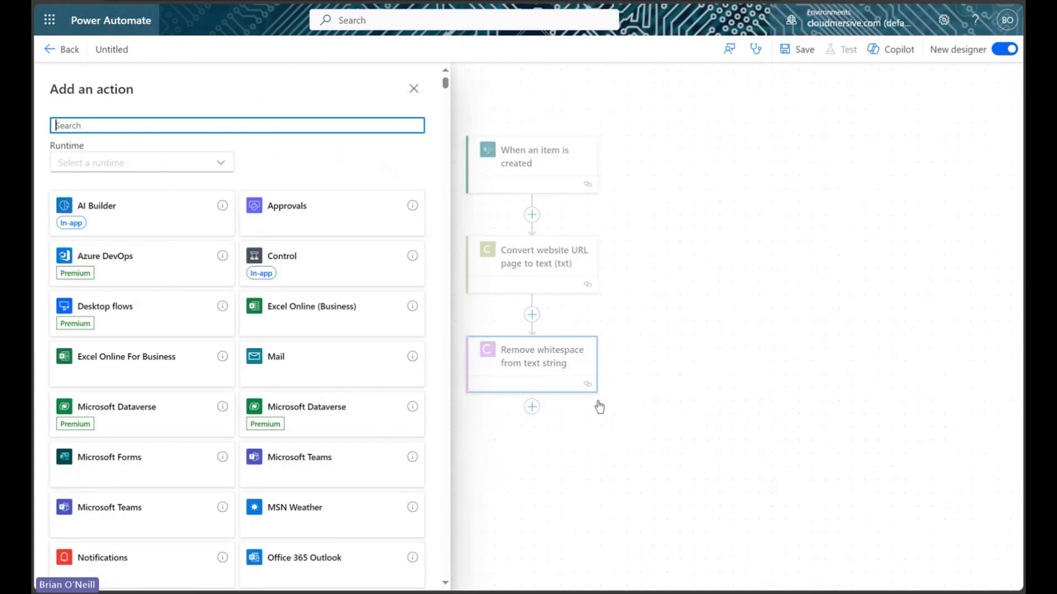
{"action": "type", "text": "ad"}
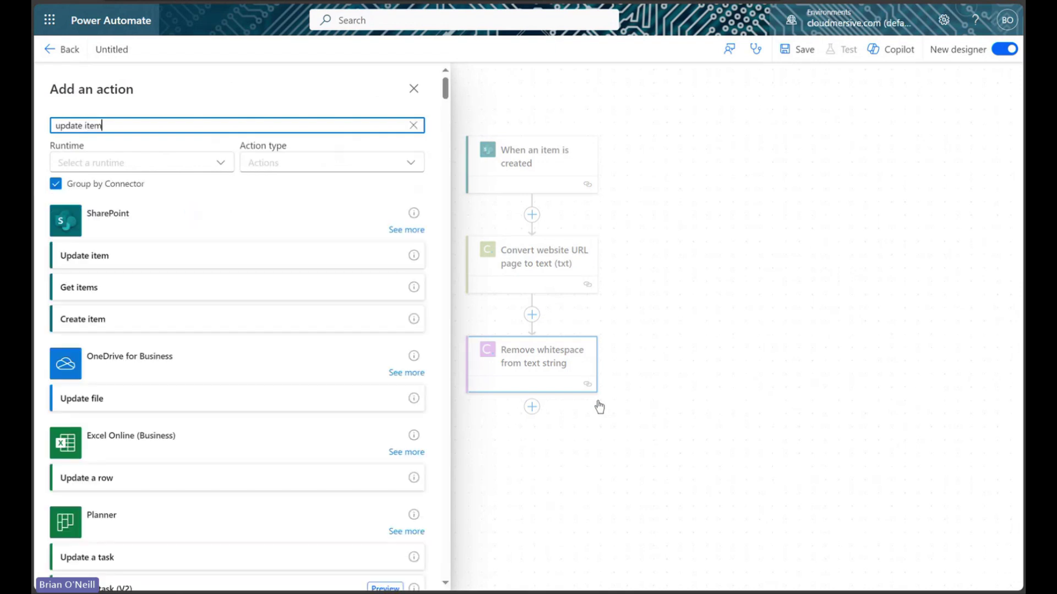
{"action": "left_click", "coordinate": [340, 260]}
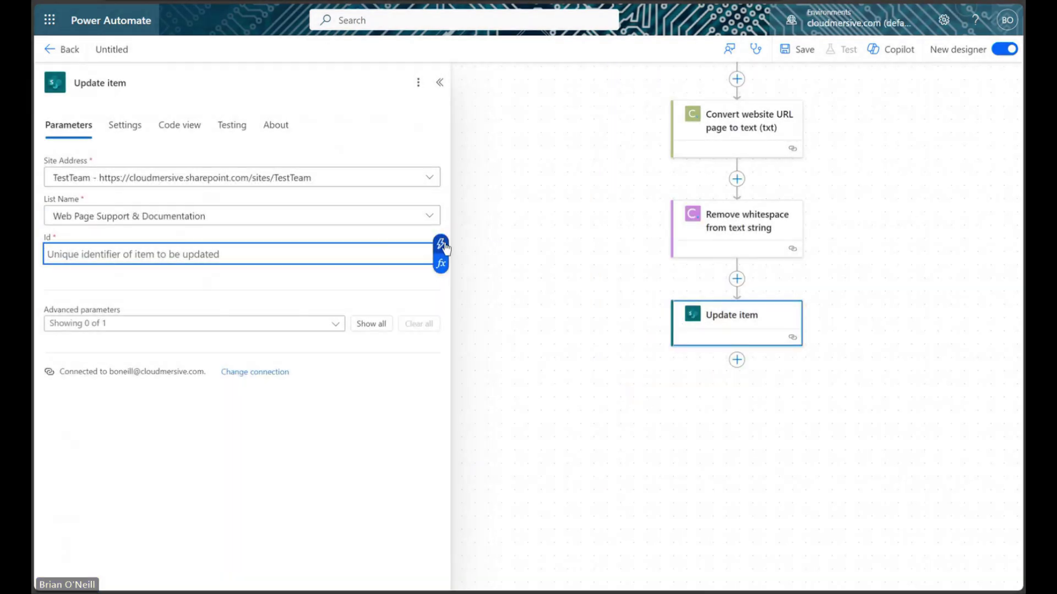
{"action": "left_click", "coordinate": [440, 243]}
{"action": "left_click", "coordinate": [495, 337]}
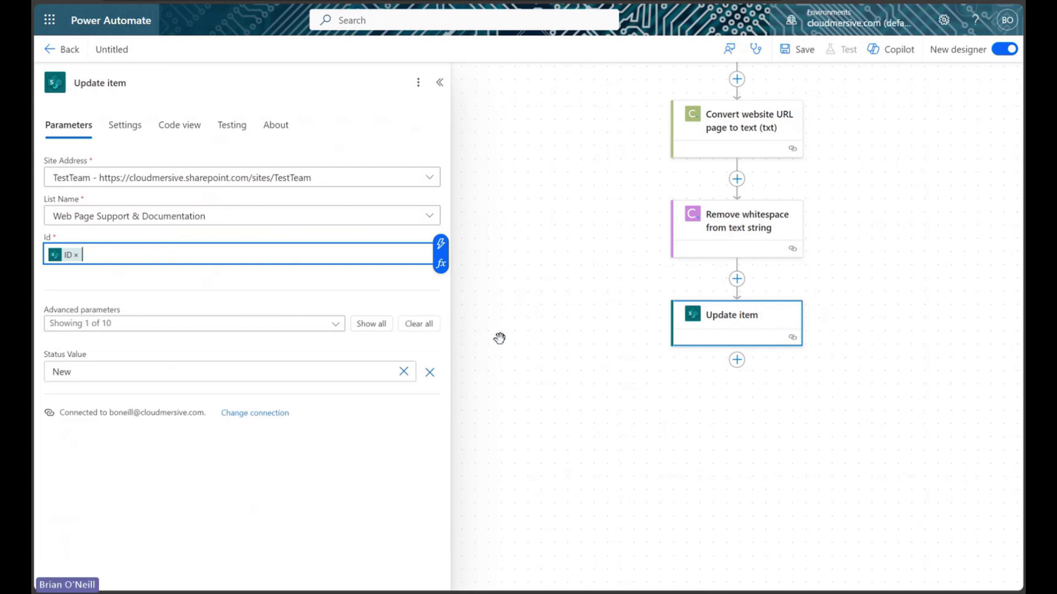
Set Web Page Text to body/TextContentResult from the Remove whitespace step
{"action": "left_click", "coordinate": [371, 325]}
{"action": "scroll", "coordinate": [357, 358], "scroll_direction": "down", "scroll_amount": 4}
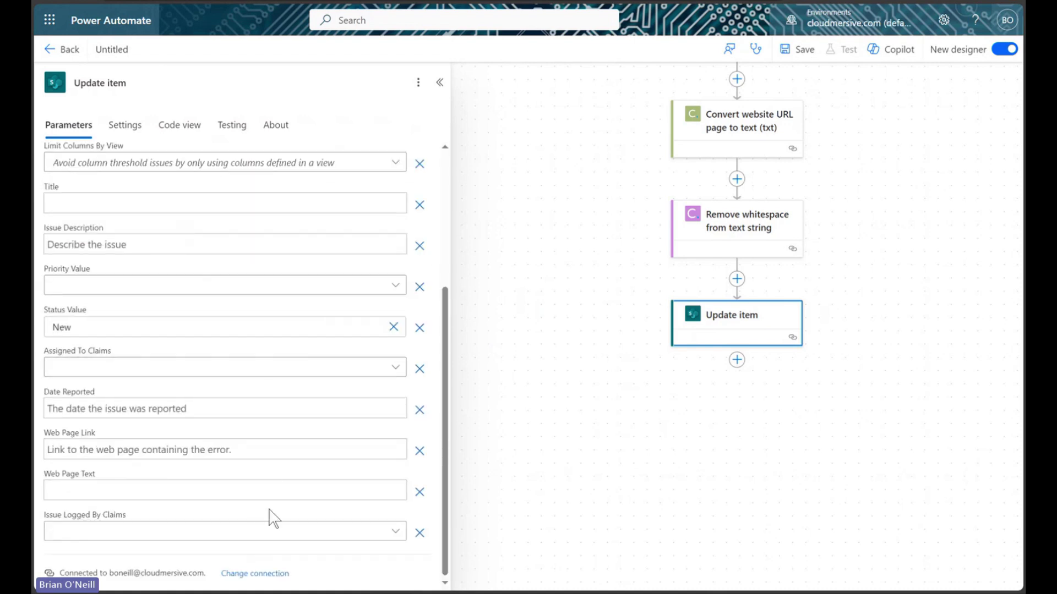
{"action": "left_click", "coordinate": [272, 490]}
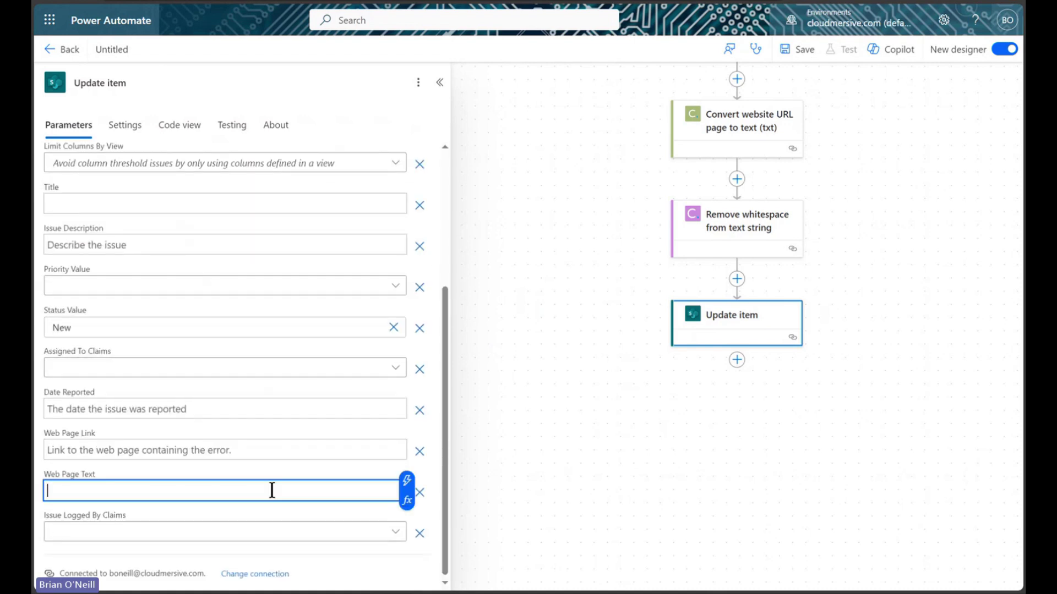
{"action": "left_click", "coordinate": [406, 479]}
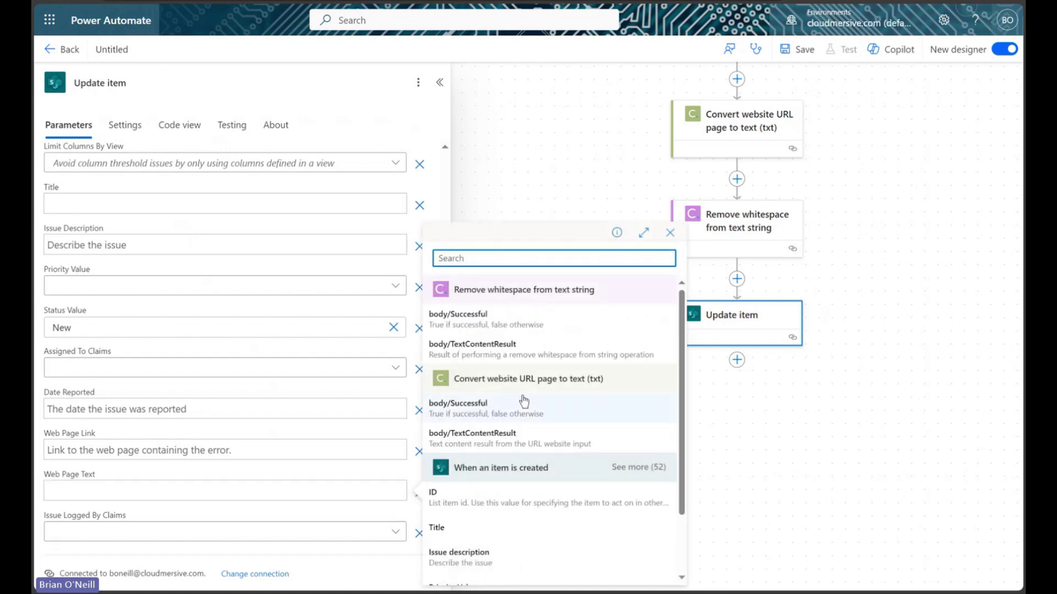
{"action": "left_click", "coordinate": [529, 358]}
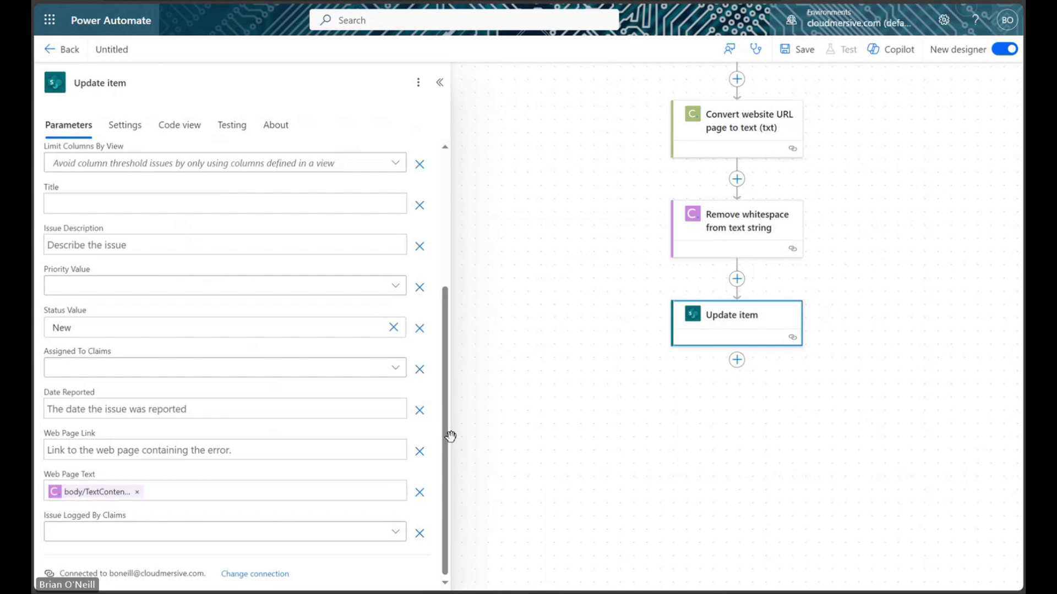
{"action": "left_click", "coordinate": [439, 82]}
Save and test the flow by adding an item linking Example.com/ with text 'Example.com home page'
{"action": "left_click", "coordinate": [805, 51]}
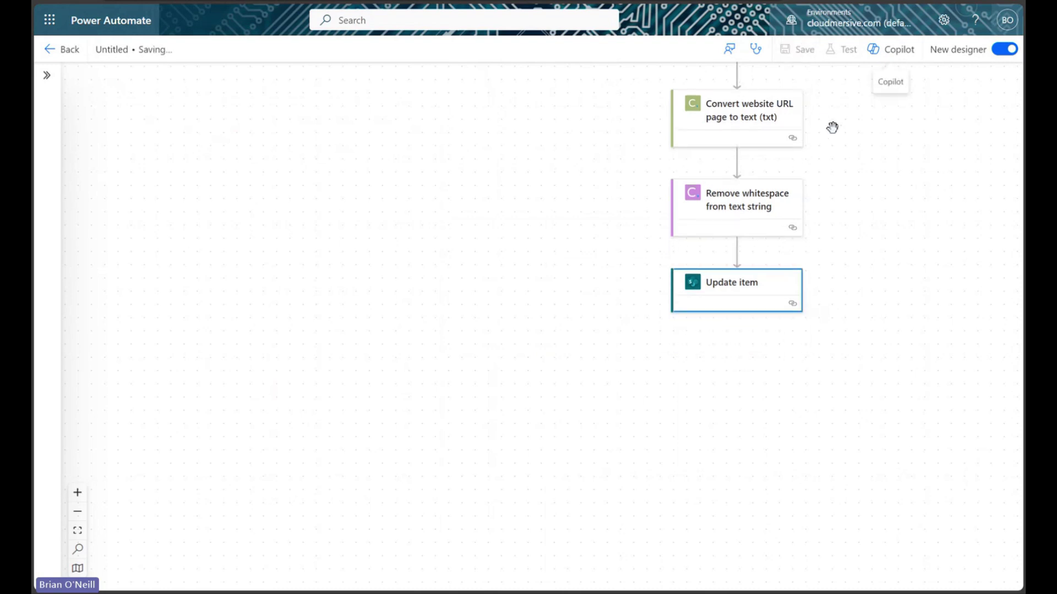
{"action": "left_click", "coordinate": [842, 51]}
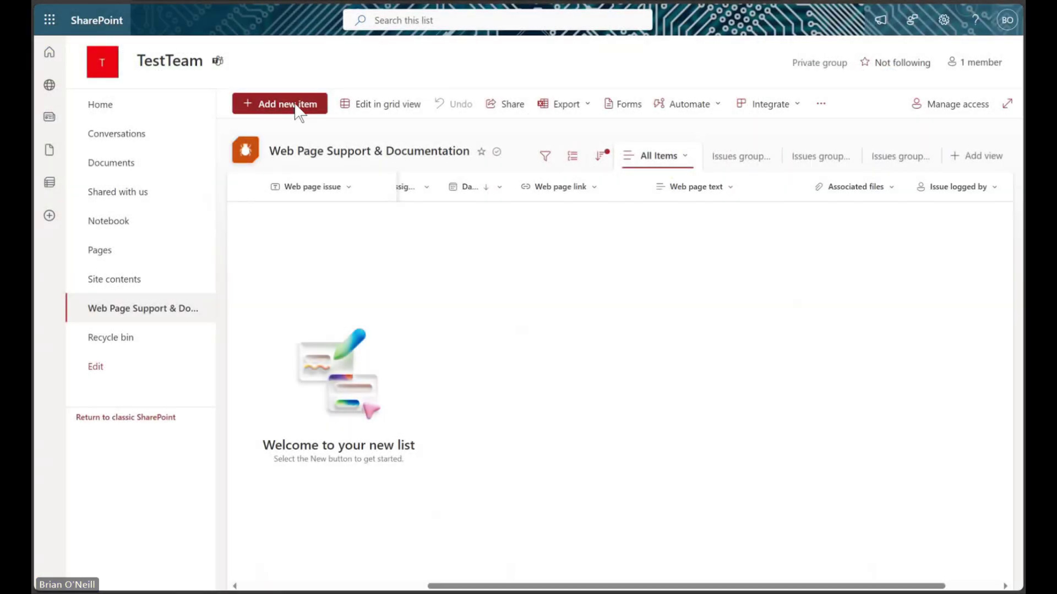
{"action": "left_click", "coordinate": [295, 107]}
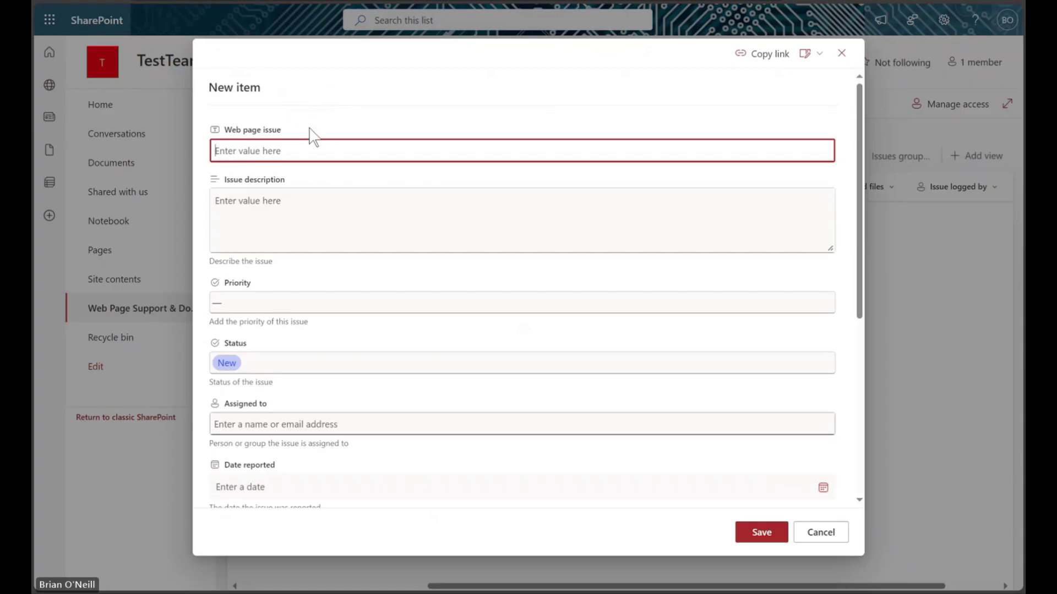
{"action": "type", "text": "Example.com/"}
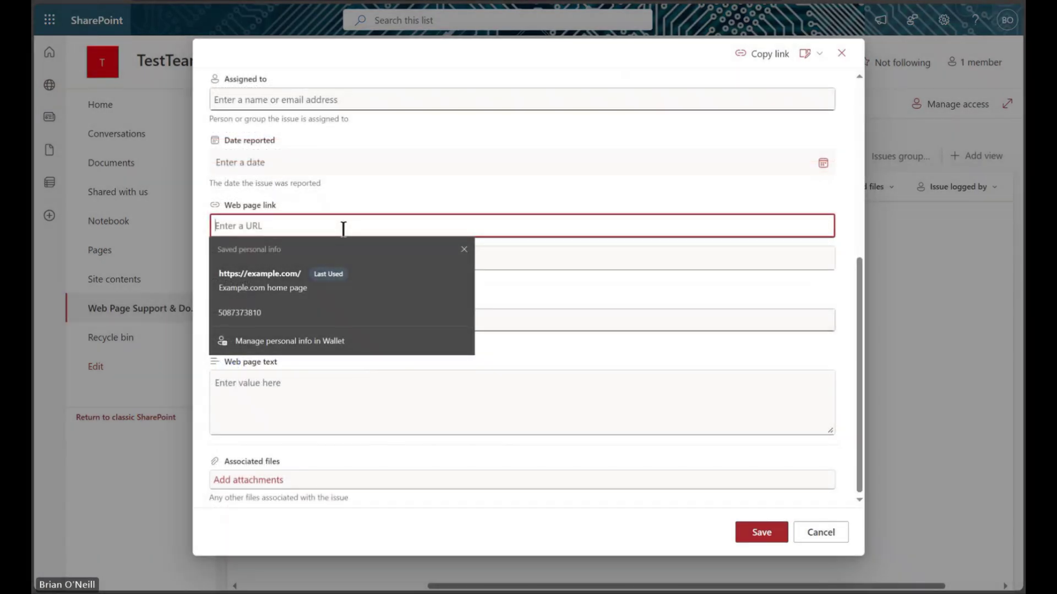
{"action": "key", "text": "Down"}
{"action": "key", "text": "Return"}
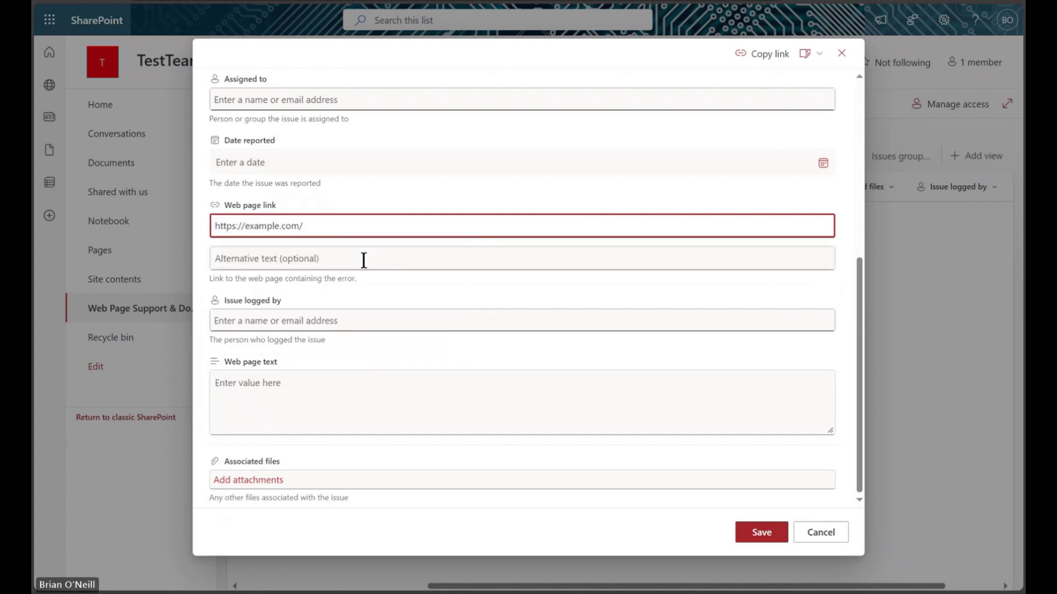
{"action": "left_click", "coordinate": [363, 260]}
{"action": "type", "text": "Example.com home page"}
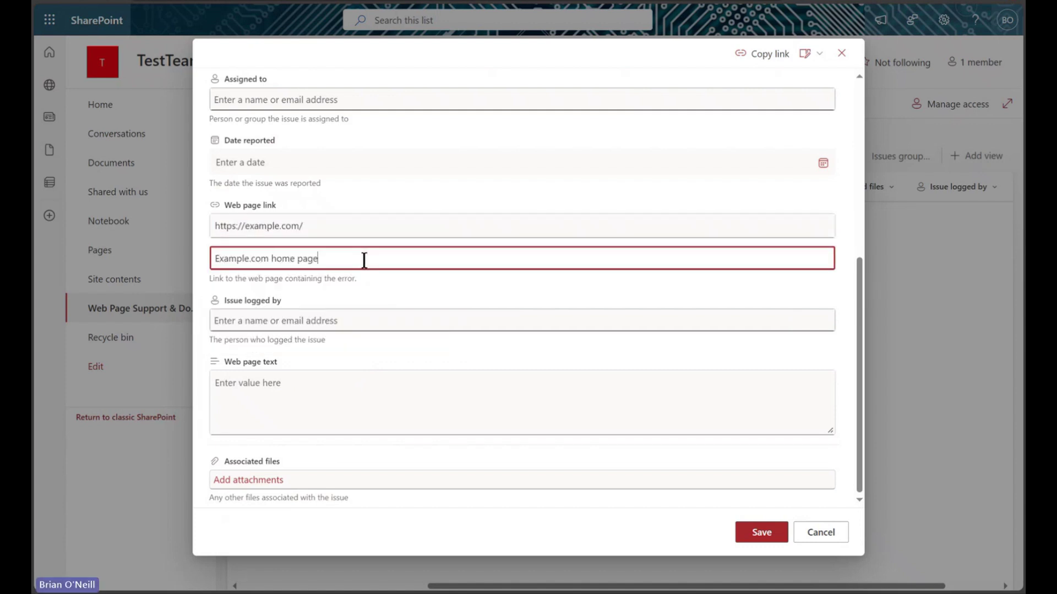
{"action": "left_click", "coordinate": [777, 536]}
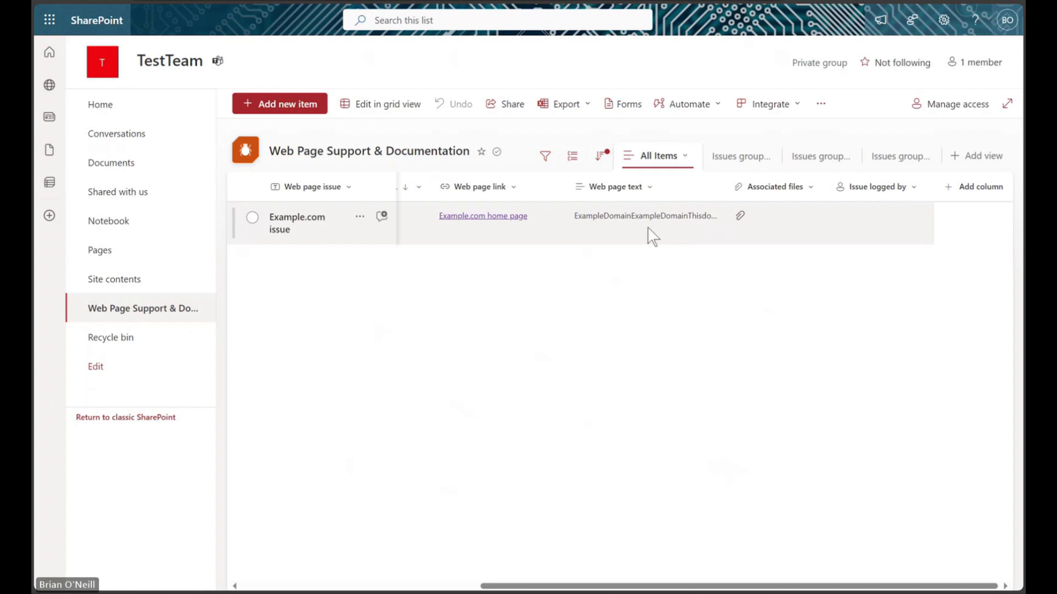
Open the Example.com issue item and compare its whitespace-free Web page text with the PDF
{"action": "left_click", "coordinate": [648, 229]}
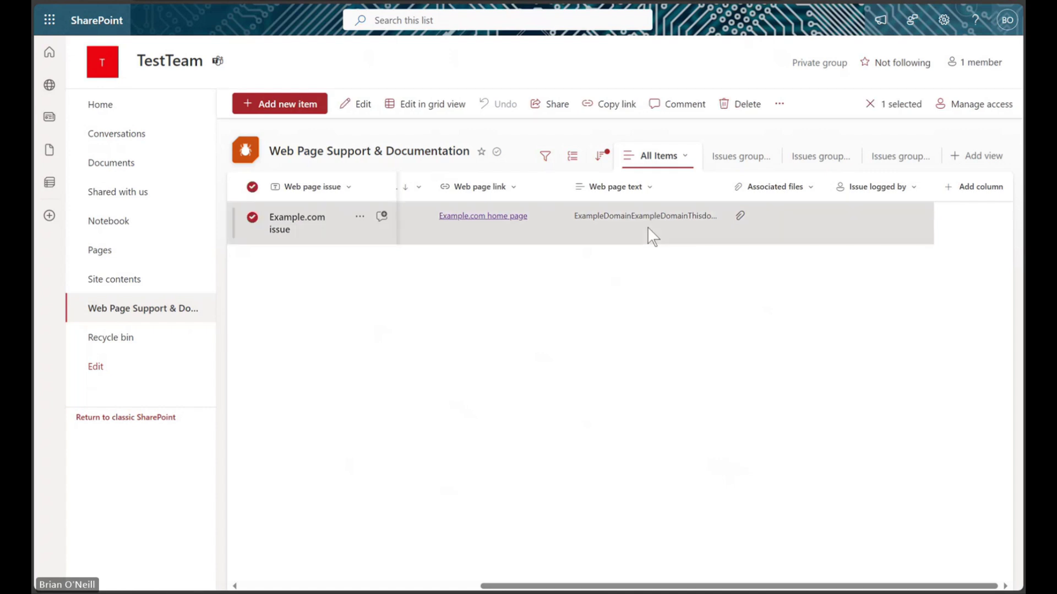
{"action": "left_click", "coordinate": [648, 226]}
{"action": "scroll", "coordinate": [592, 288], "scroll_direction": "down", "scroll_amount": 2}
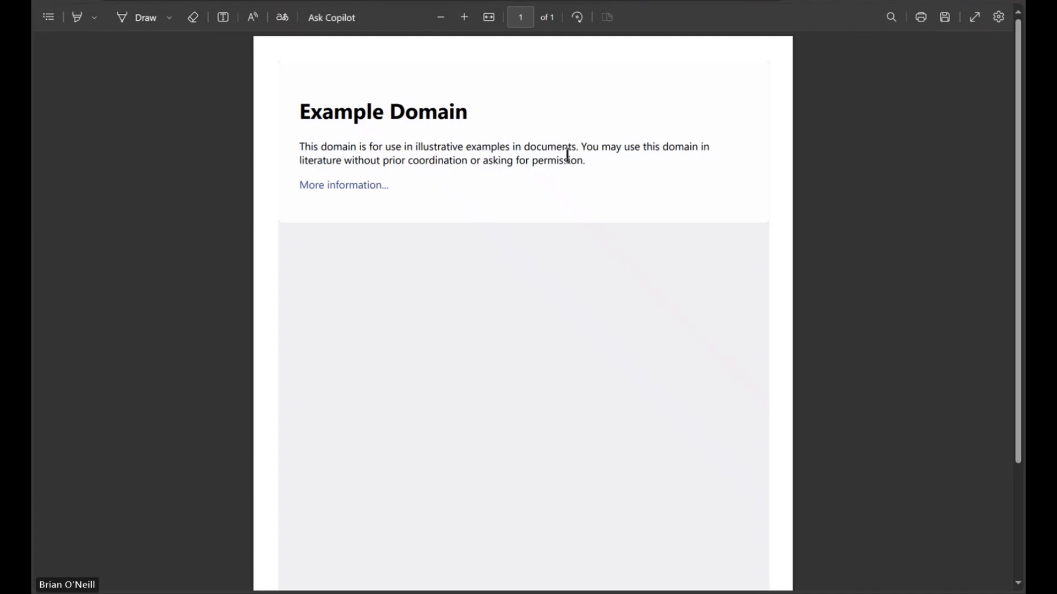
{"action": "left_click_drag", "start_coordinate": [585, 162], "coordinate": [284, 147]}
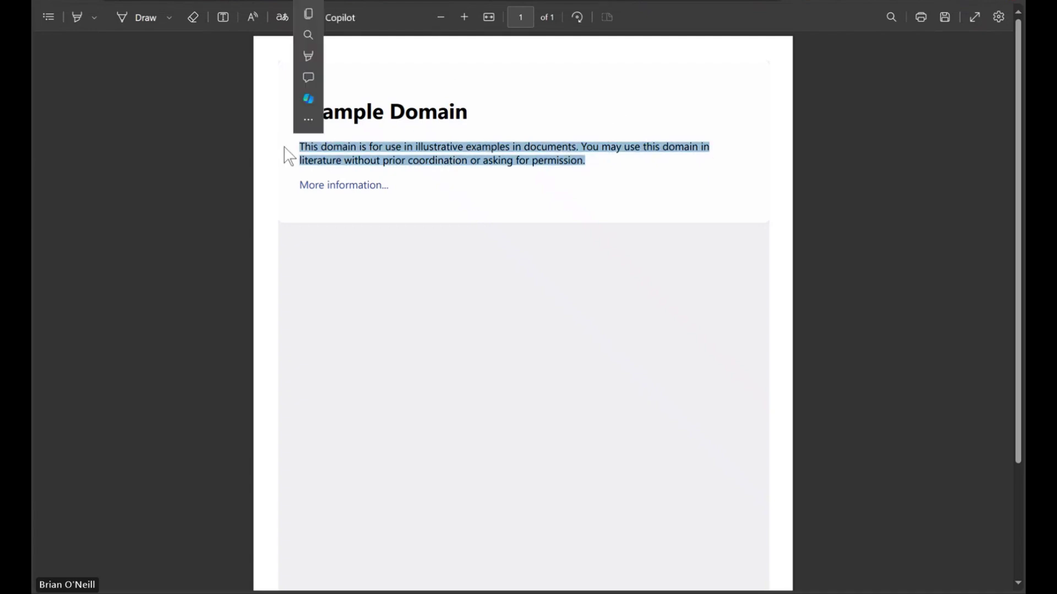
{"action": "left_click", "coordinate": [454, 142]}
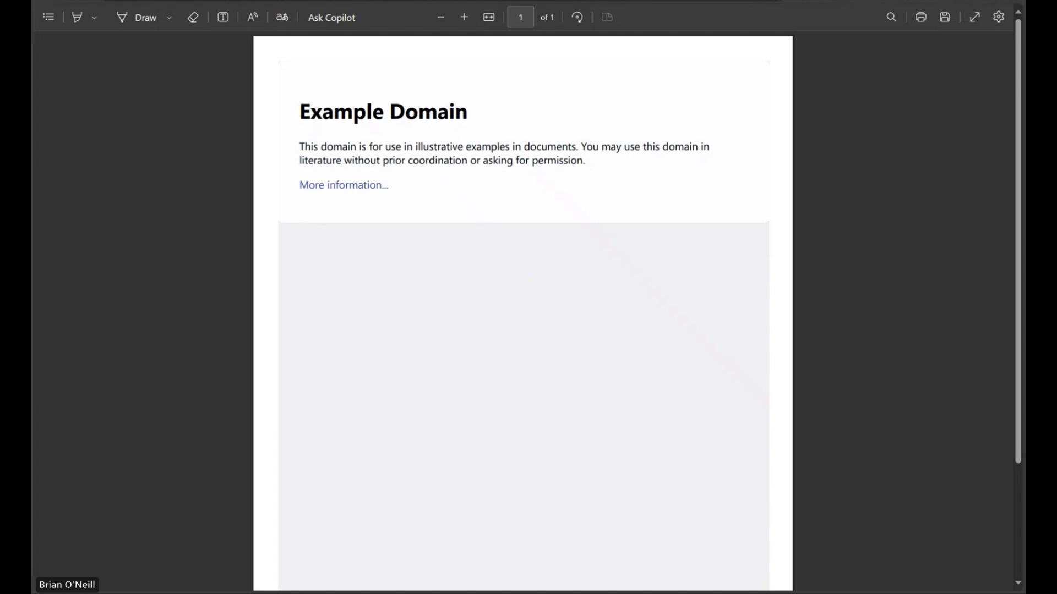
{"action": "key", "text": "alt+Tab"}
{"action": "left_click_drag", "start_coordinate": [577, 440], "coordinate": [167, 433]}
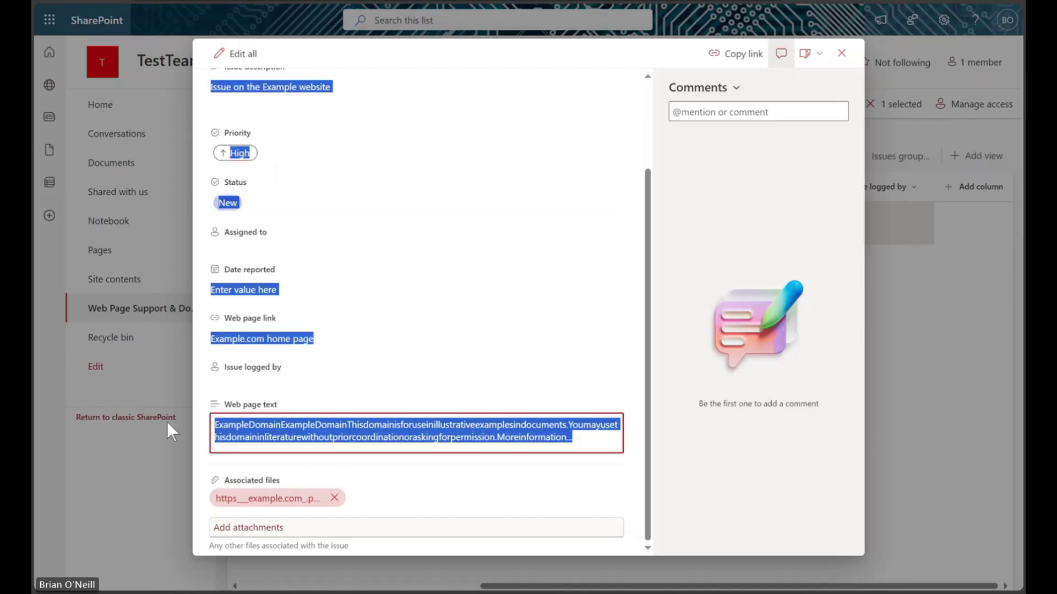
{"action": "left_click", "coordinate": [606, 427]}
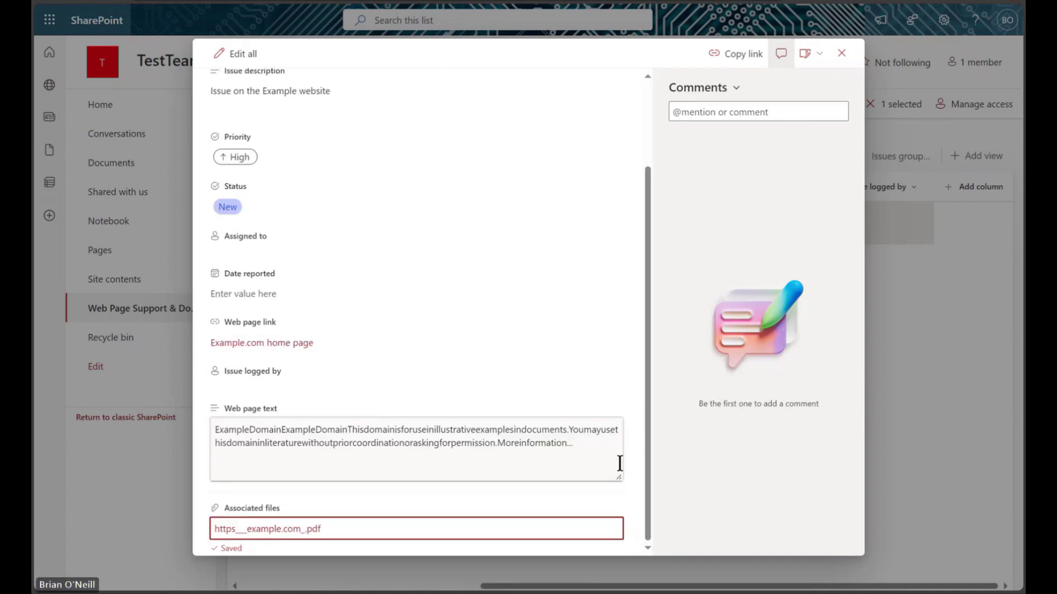
{"action": "scroll", "coordinate": [647, 460], "scroll_direction": "up", "scroll_amount": 1}
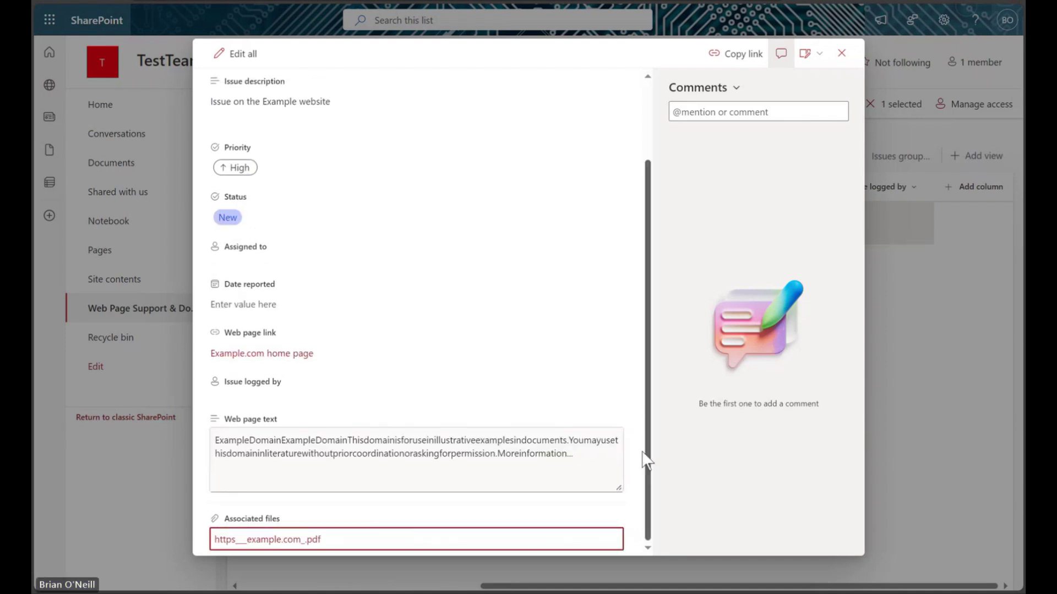